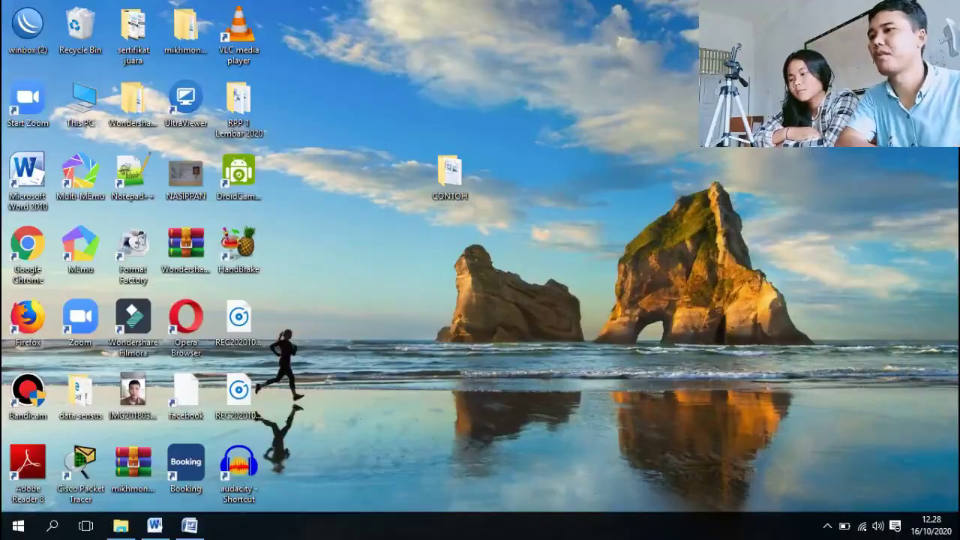
pyautogui.rightClick(705, 150)
pyautogui.click(716, 147)
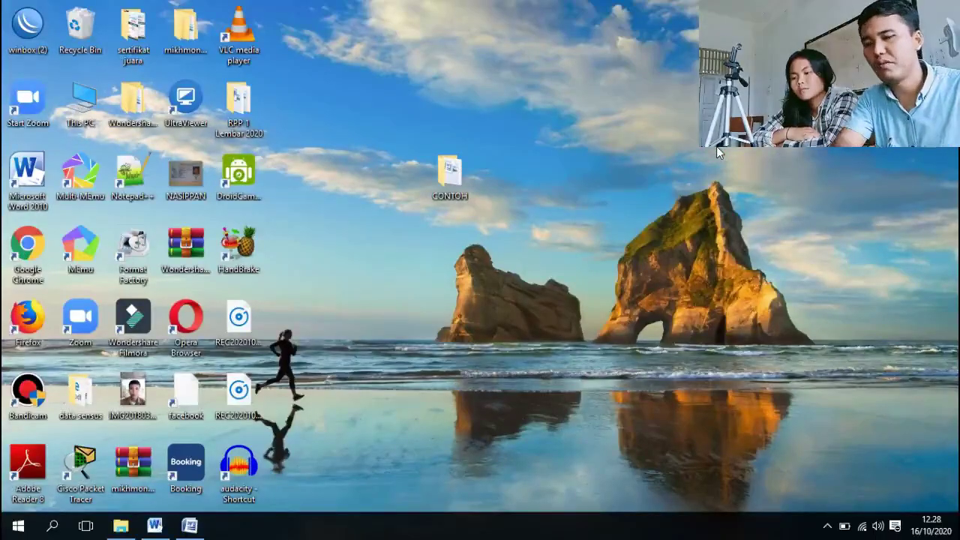
pyautogui.rightClick(607, 180)
pyautogui.click(643, 222)
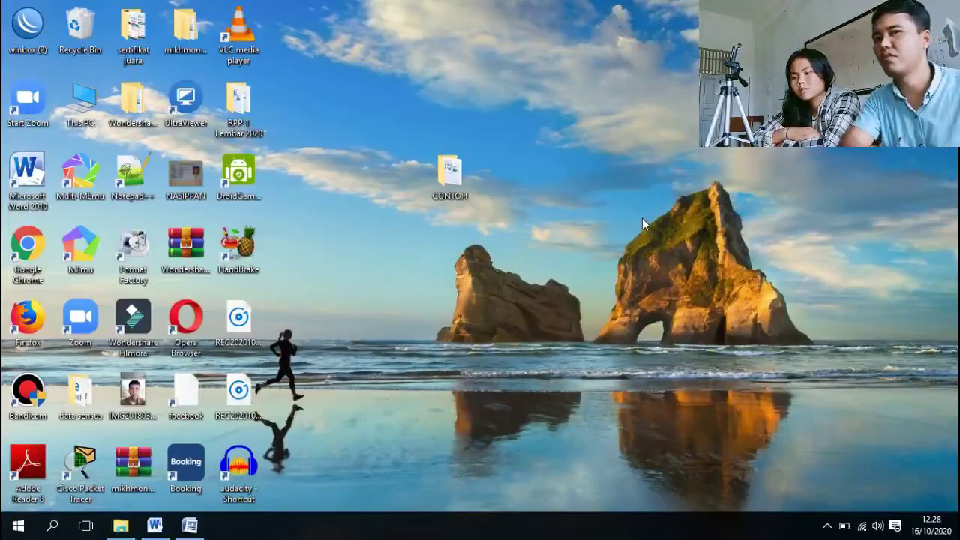
pyautogui.rightClick(625, 235)
pyautogui.click(670, 273)
# Step: Bring up the blank Word 2010 document and the blank Word 2007 document side by side
pyautogui.click(155, 525)
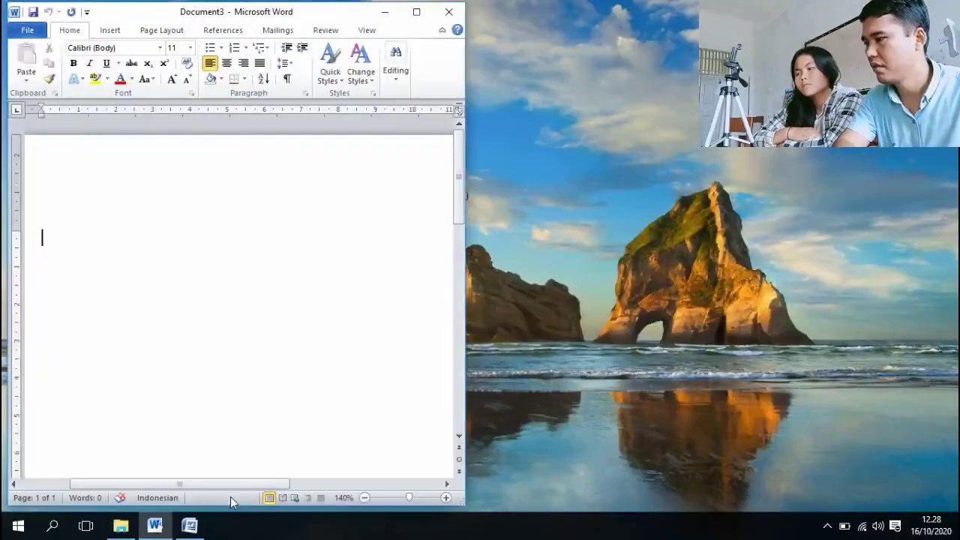
pyautogui.click(189, 525)
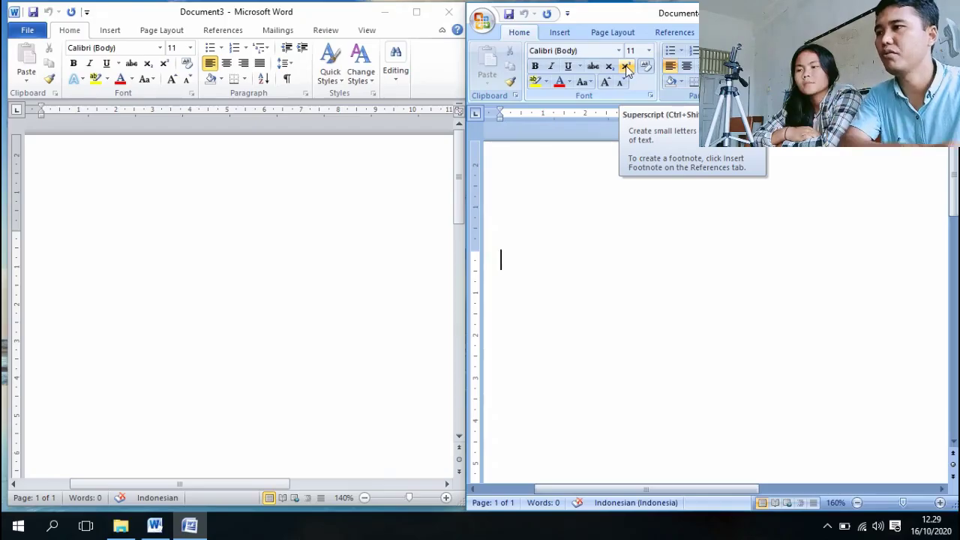
# Step: Open the SURAT KEPUTUSAN document from the CONTOH folder on the Desktop in Word 2007
pyautogui.click(483, 20)
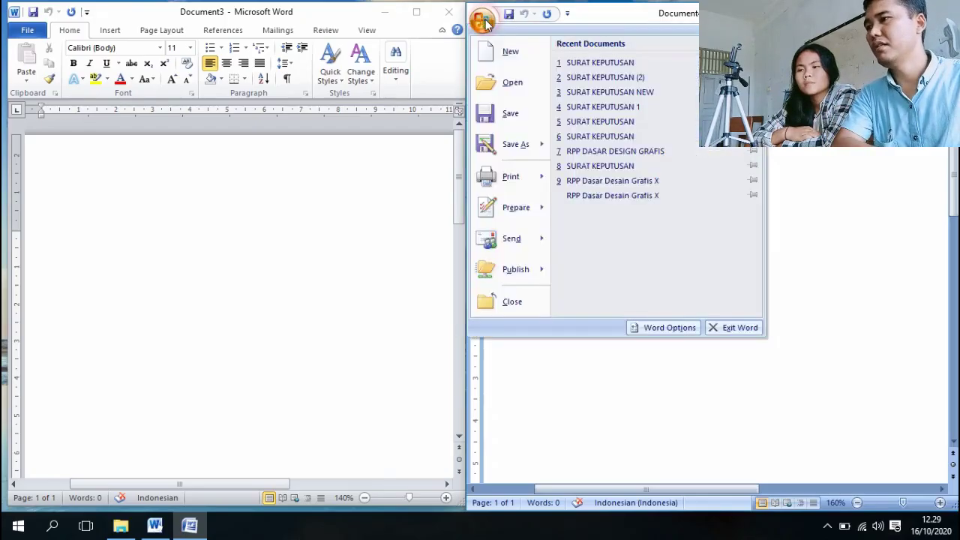
pyautogui.click(510, 83)
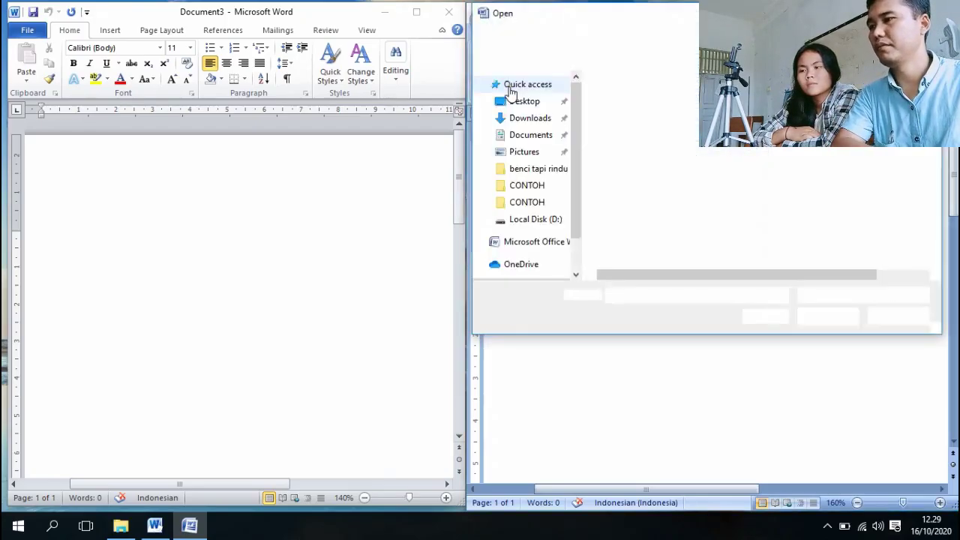
pyautogui.click(577, 165)
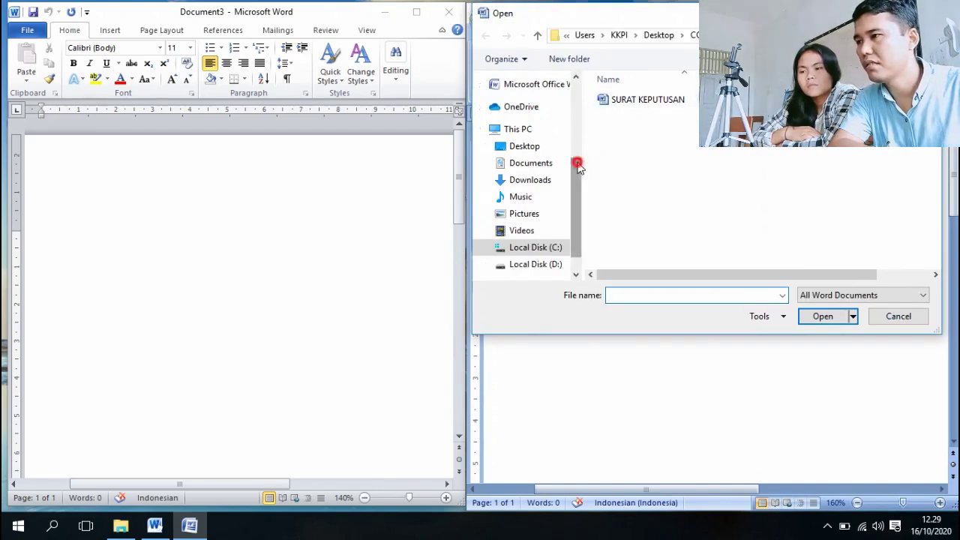
pyautogui.moveTo(576, 167); pyautogui.dragTo(595, 88)
pyautogui.click(546, 104)
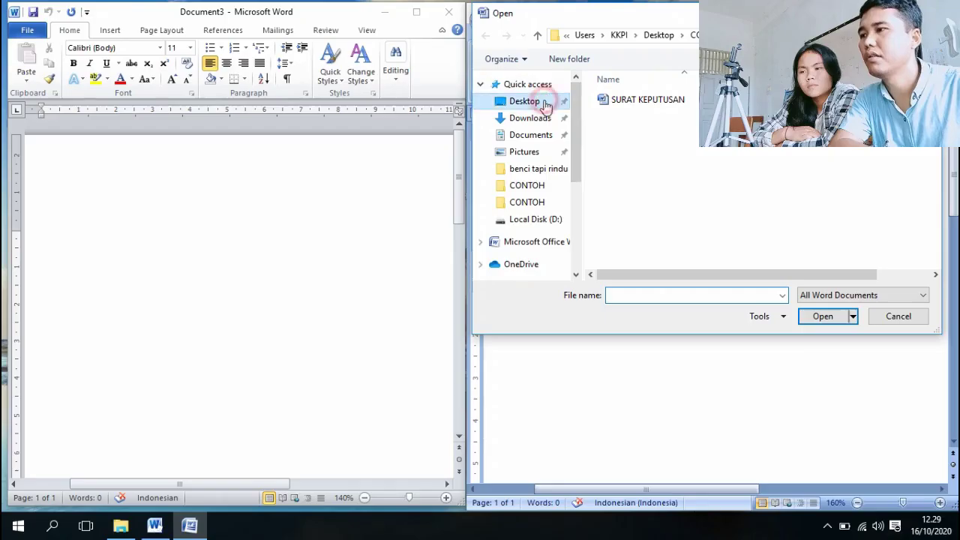
pyautogui.doubleClick(663, 99)
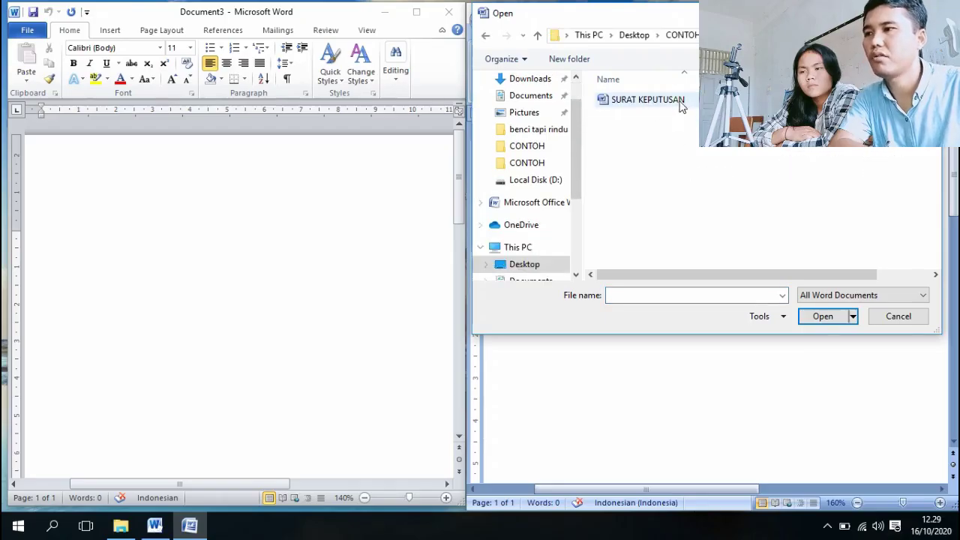
pyautogui.click(679, 104)
pyautogui.click(822, 315)
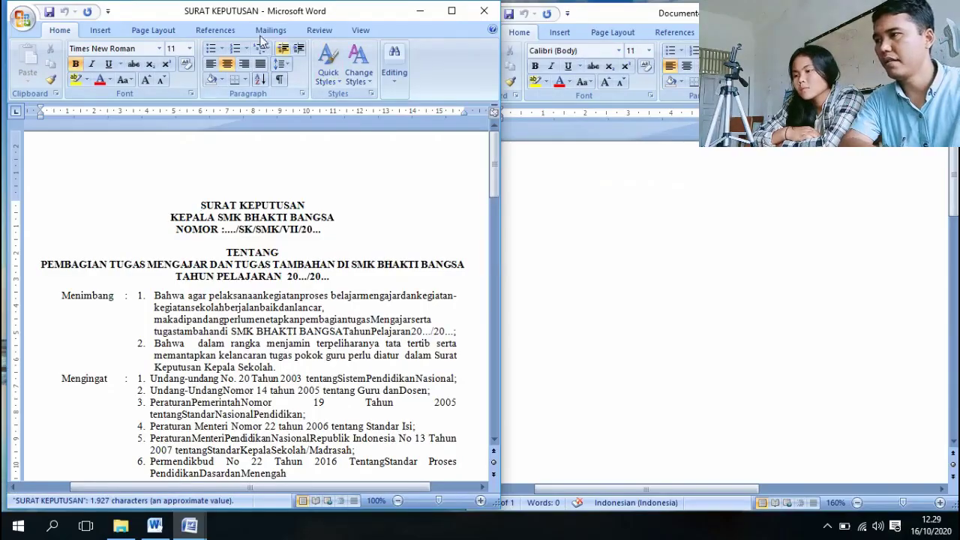
# Step: Place the opened SURAT KEPUTUSAN window beside the Word 2010 window and enlarge its zoom to 170%
pyautogui.click(241, 10)
pyautogui.moveTo(240, 11); pyautogui.dragTo(701, 13)
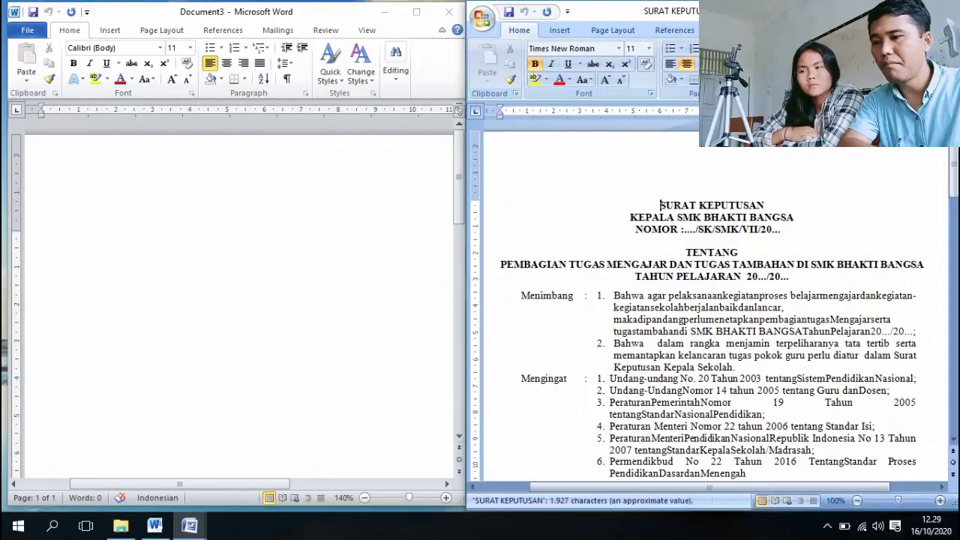
pyautogui.click(941, 500)
pyautogui.click(940, 501)
pyautogui.click(940, 501)
pyautogui.click(940, 500)
pyautogui.click(940, 501)
pyautogui.click(940, 501)
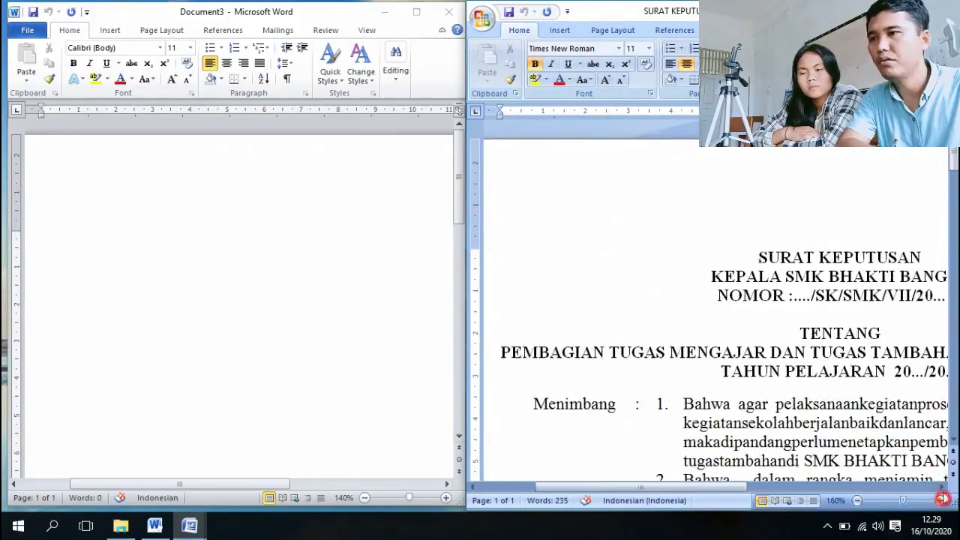
pyautogui.click(940, 500)
# Step: Examine the word spacing throughout SURAT KEPUTUSAN in Word 2007, from the heading to the signature block and back
pyautogui.moveTo(953, 160); pyautogui.dragTo(953, 203)
pyautogui.moveTo(734, 488); pyautogui.dragTo(799, 499)
pyautogui.scroll(4, 797, 351)
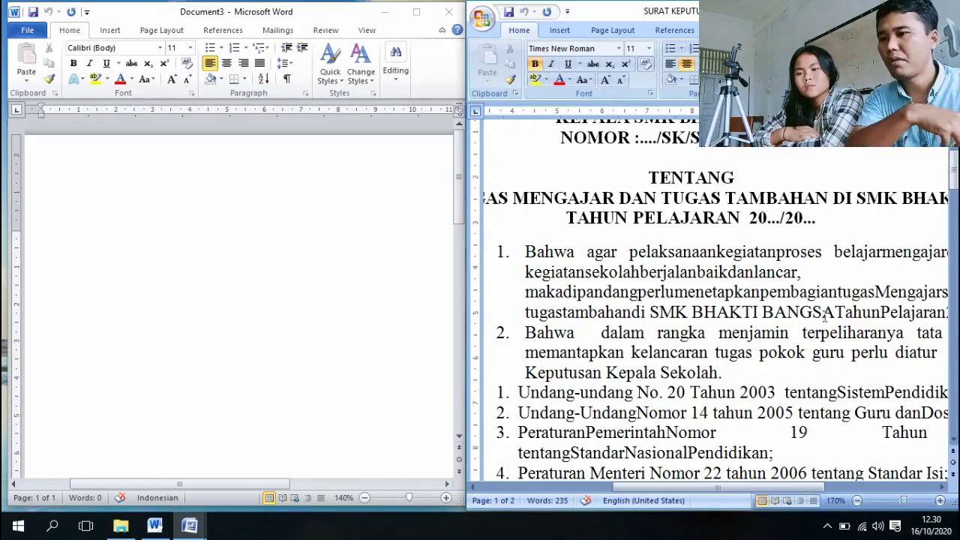
pyautogui.scroll(-6, 824, 315)
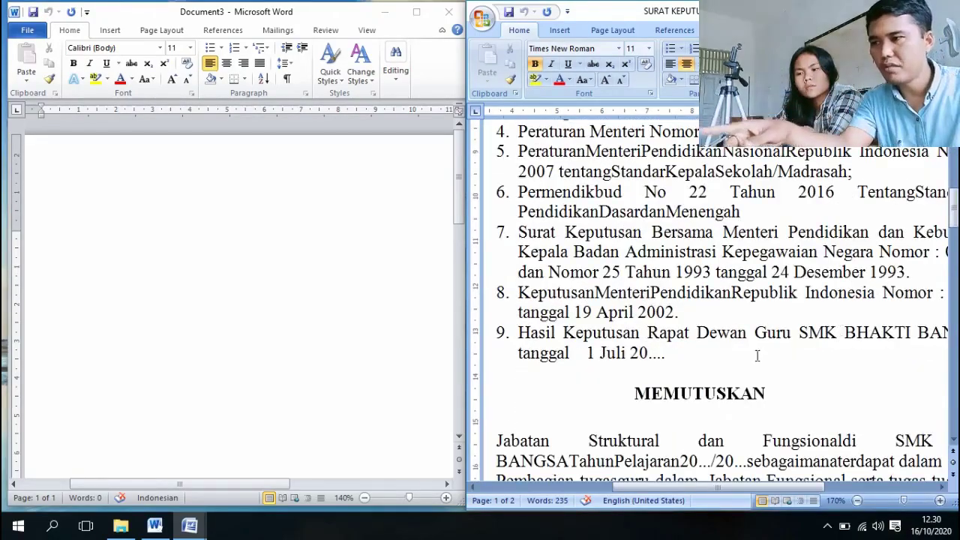
pyautogui.scroll(-8, 799, 300)
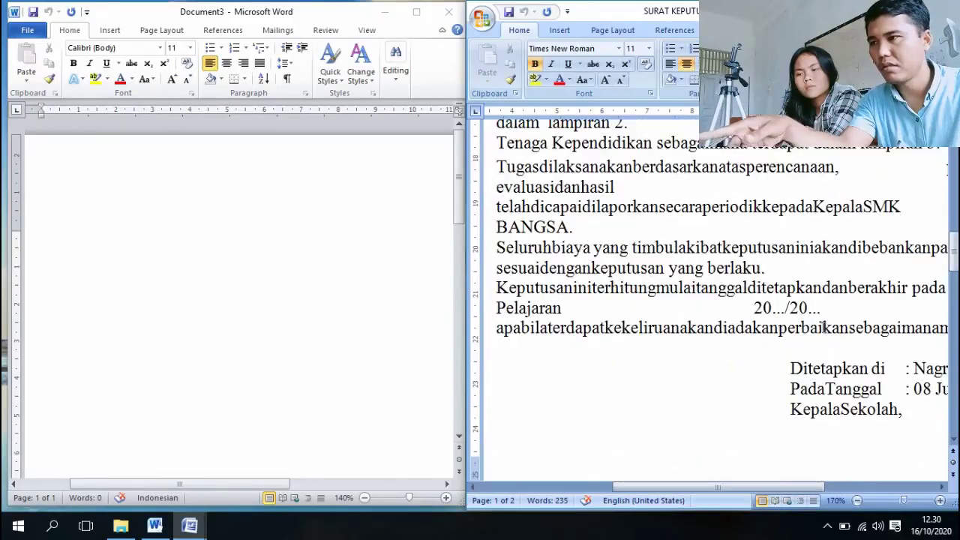
pyautogui.click(579, 227)
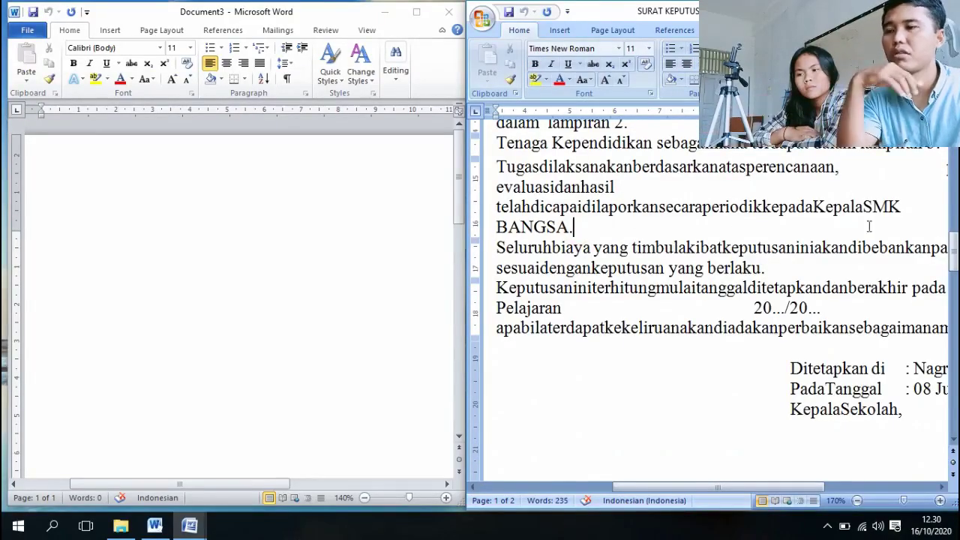
pyautogui.scroll(5, 758, 278)
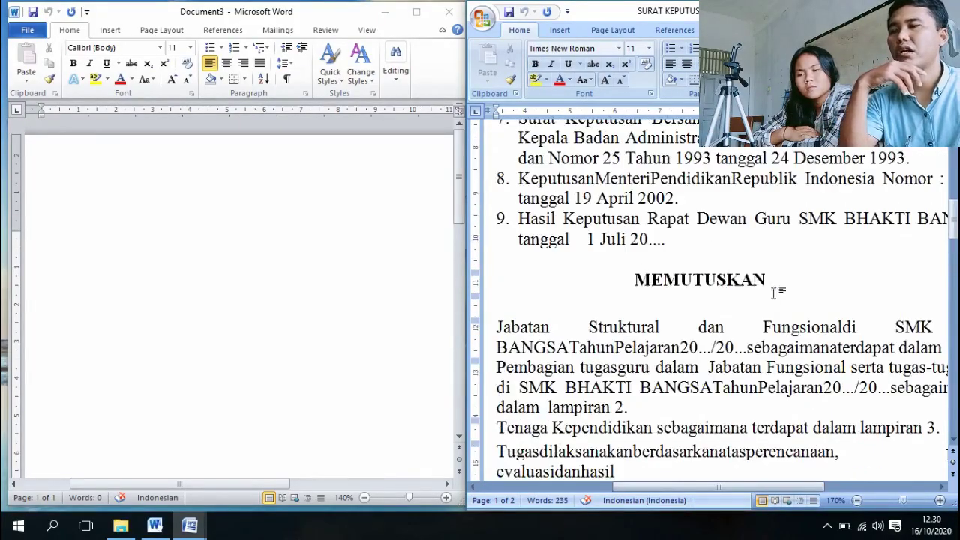
pyautogui.scroll(5, 774, 291)
pyautogui.scroll(4, 793, 240)
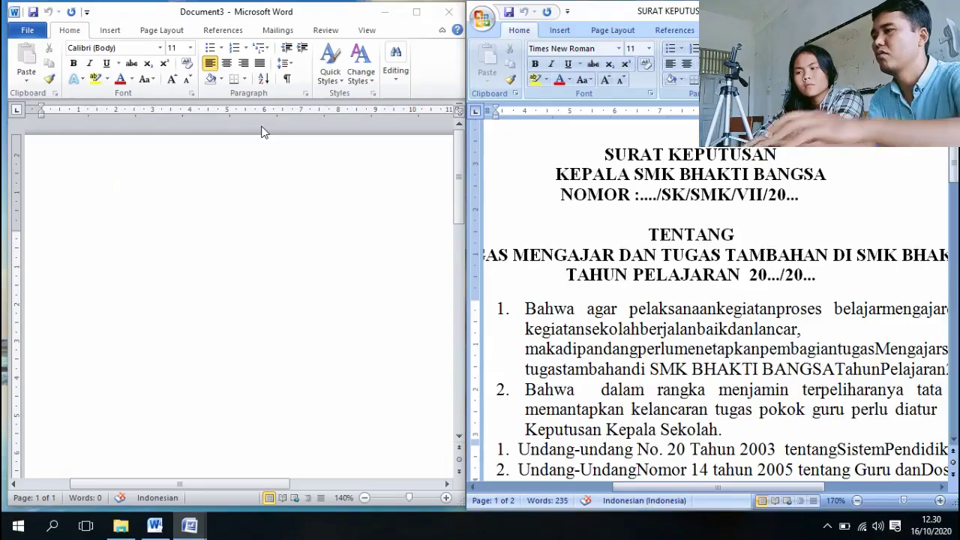
# Step: Open the same SURAT KEPUTUSAN document from the CONTOH folder in Word 2010
pyautogui.hotkey('ctrl', 'o')
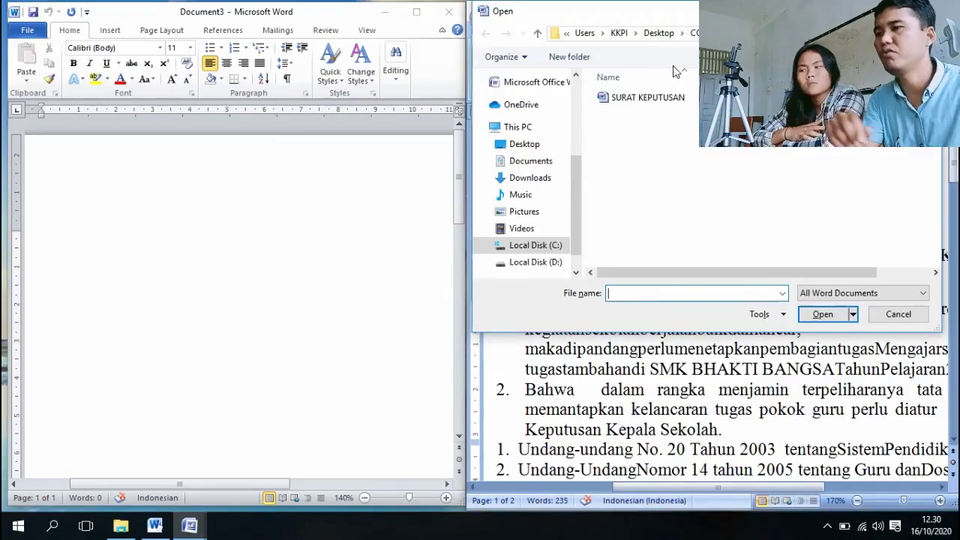
pyautogui.press('Escape')
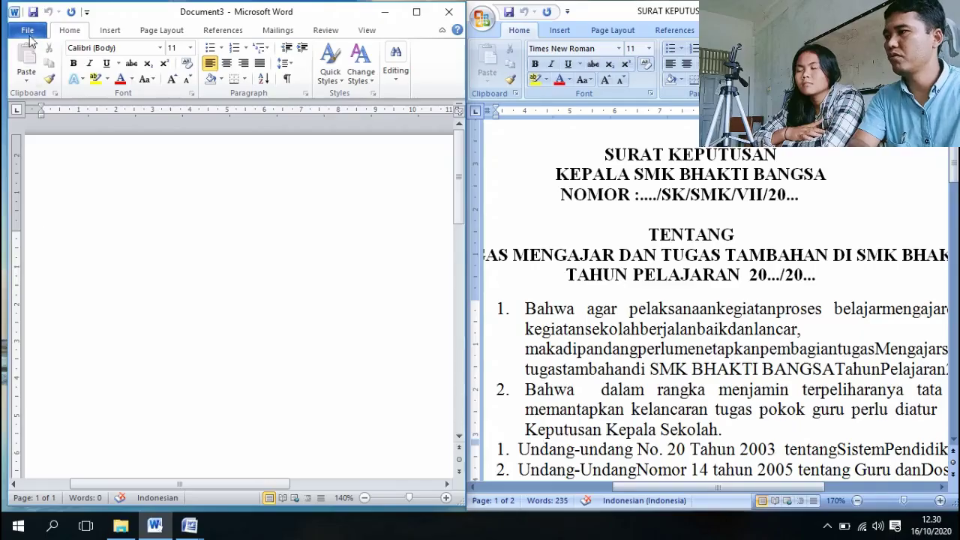
pyautogui.click(28, 32)
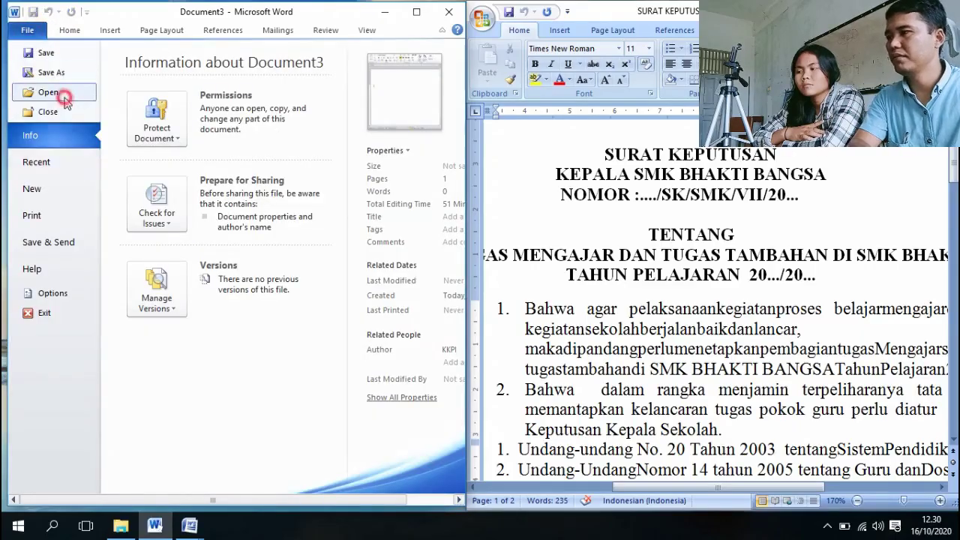
pyautogui.click(63, 95)
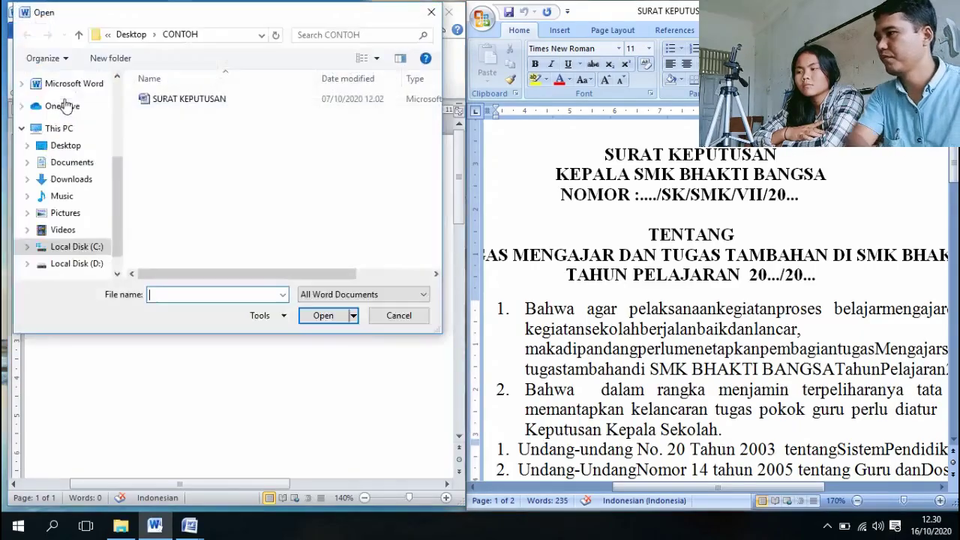
pyautogui.click(169, 100)
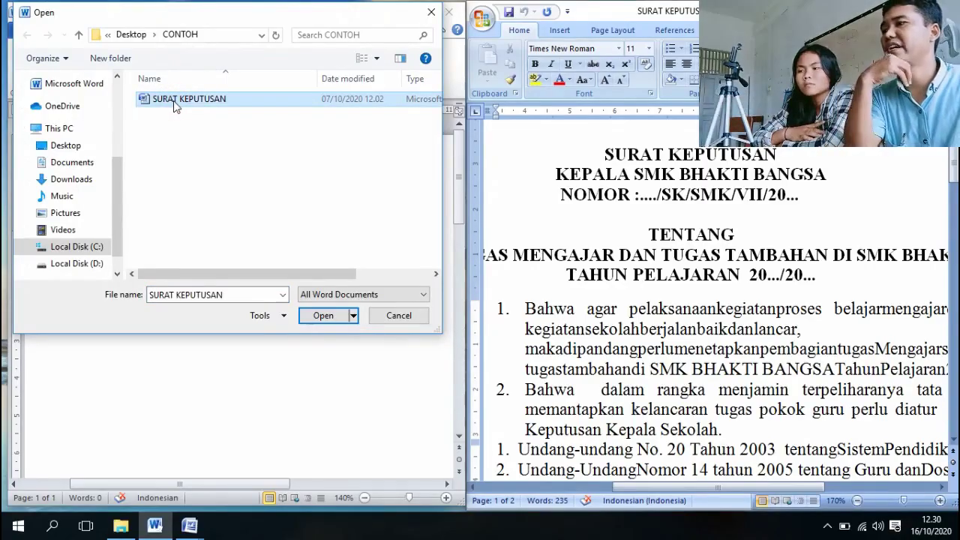
pyautogui.click(323, 316)
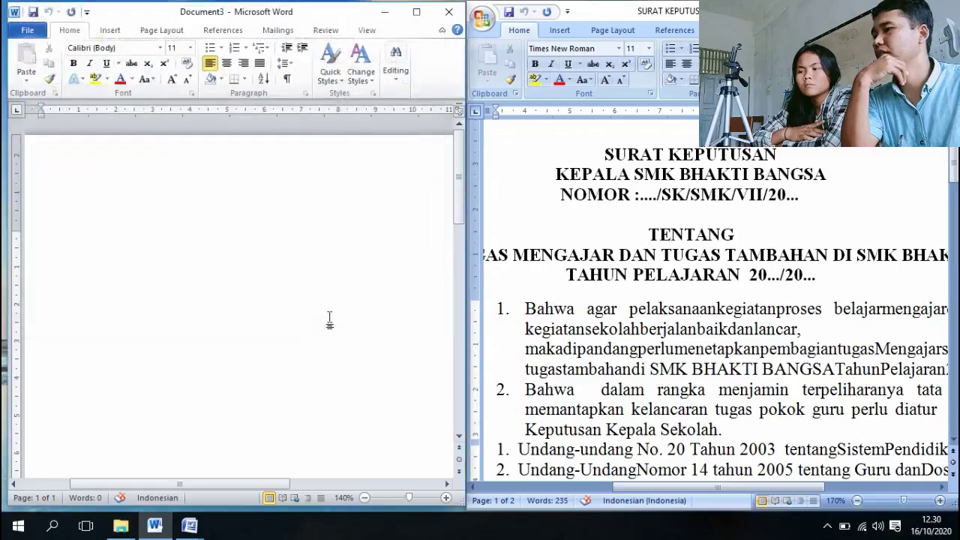
pyautogui.click(272, 292)
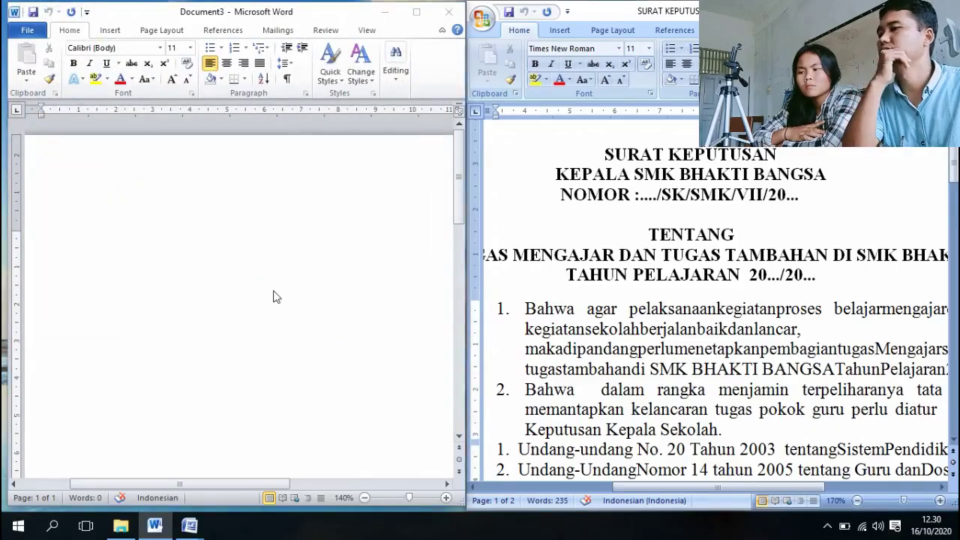
# Step: Enlarge the Word 2010 copy of SURAT KEPUTUSAN to 150% zoom and bring its centred heading into view
pyautogui.click(445, 496)
pyautogui.click(446, 495)
pyautogui.click(445, 495)
pyautogui.click(445, 496)
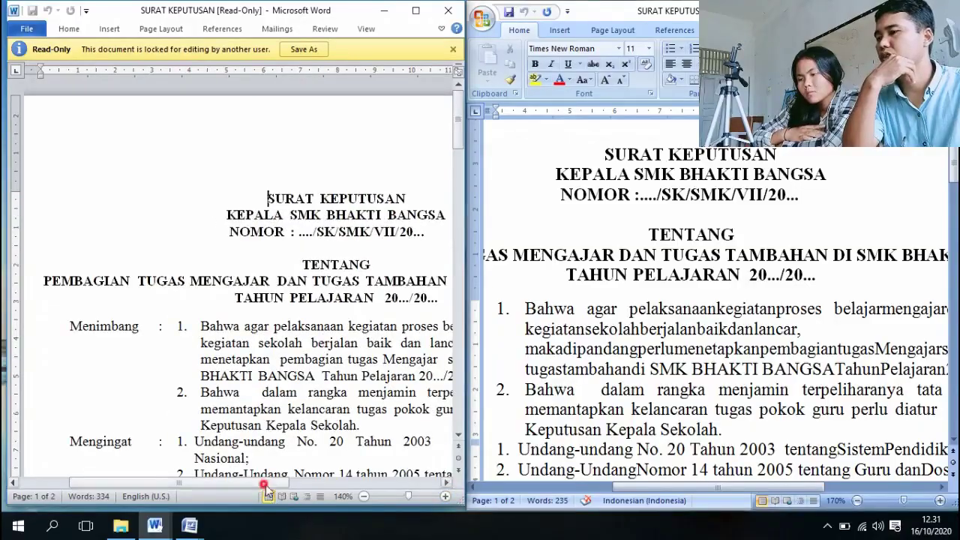
pyautogui.moveTo(266, 483); pyautogui.dragTo(287, 483)
pyautogui.click(444, 496)
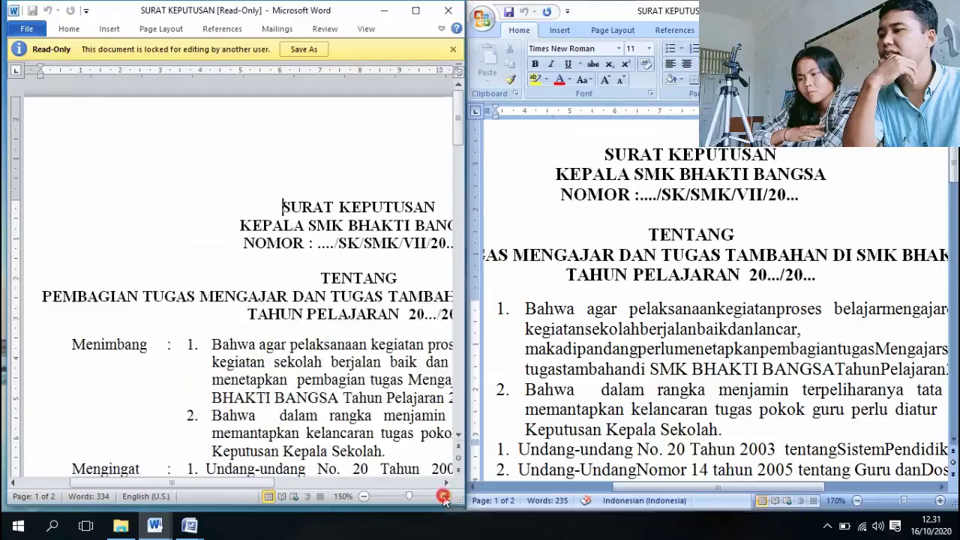
pyautogui.moveTo(266, 483); pyautogui.dragTo(311, 483)
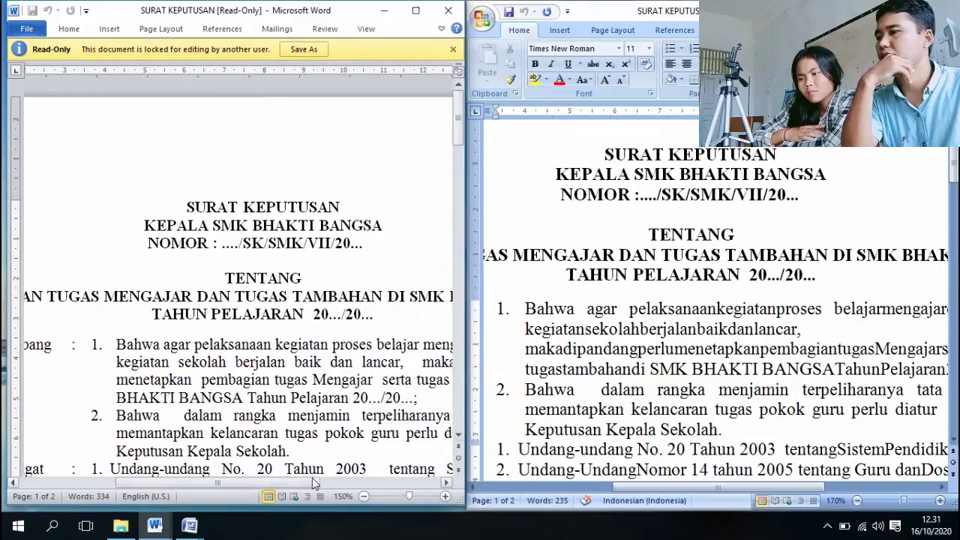
# Step: Examine the word spacing in the Word 2010 copy down to the signature block, comparing it with the Word 2007 copy
pyautogui.scroll(-2, 324, 342)
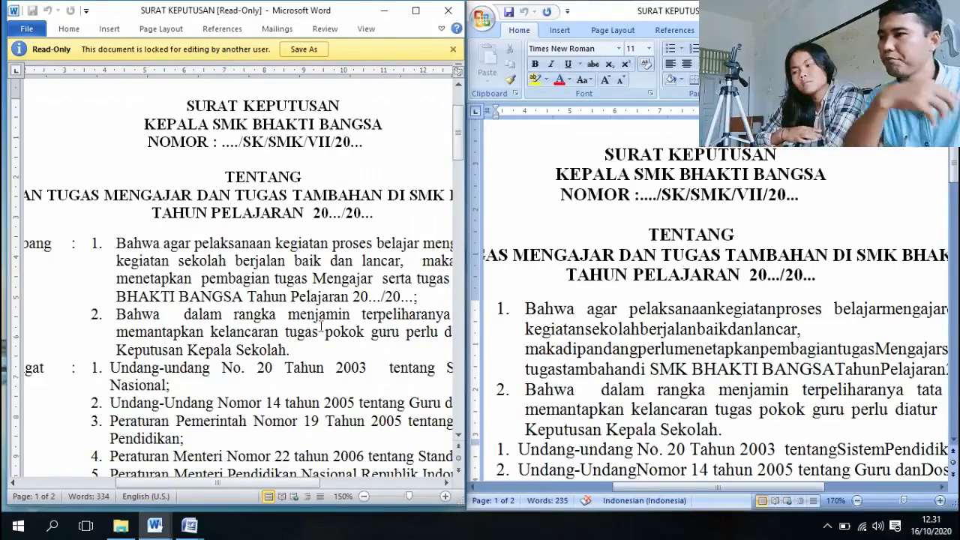
pyautogui.scroll(-2, 317, 304)
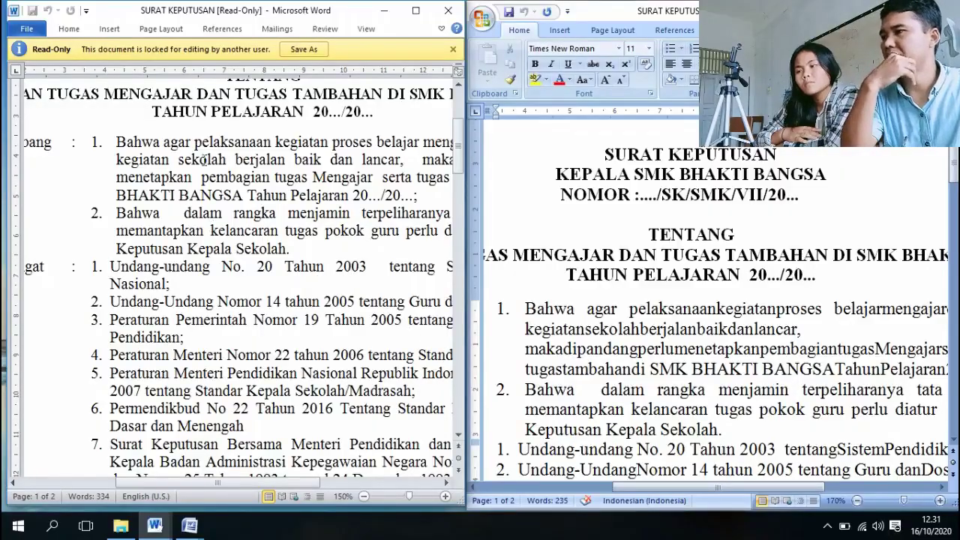
pyautogui.scroll(-1, 222, 204)
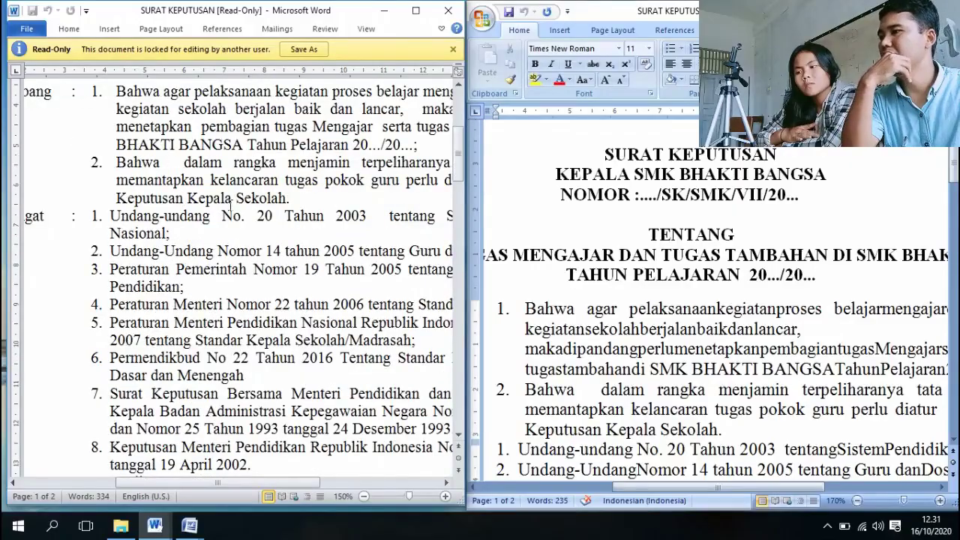
pyautogui.scroll(-2, 217, 211)
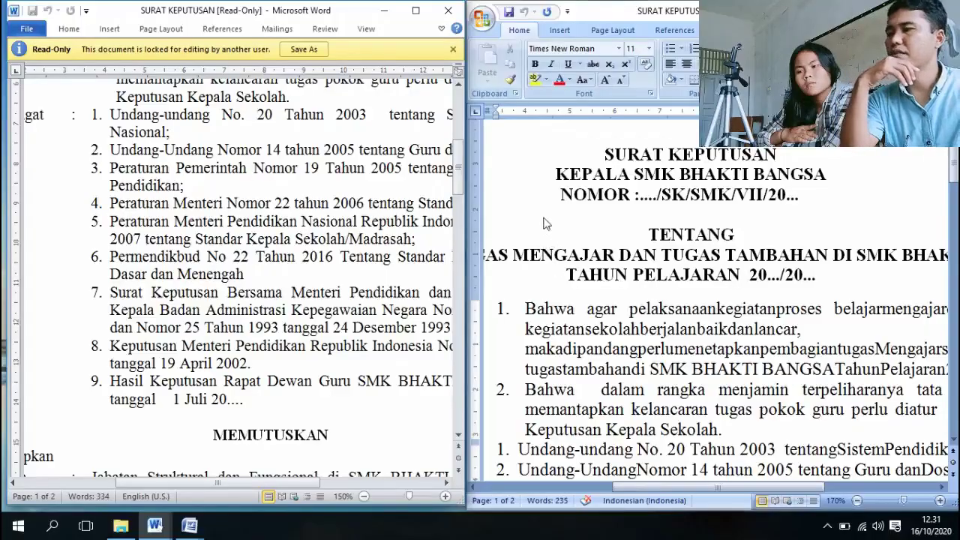
pyautogui.scroll(-1, 295, 320)
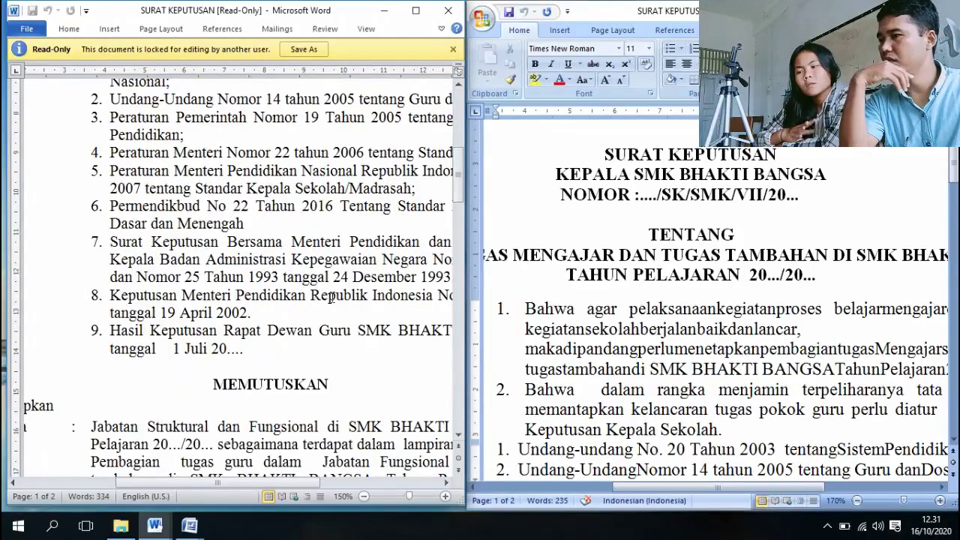
pyautogui.scroll(-4, 327, 295)
pyautogui.scroll(-3, 304, 251)
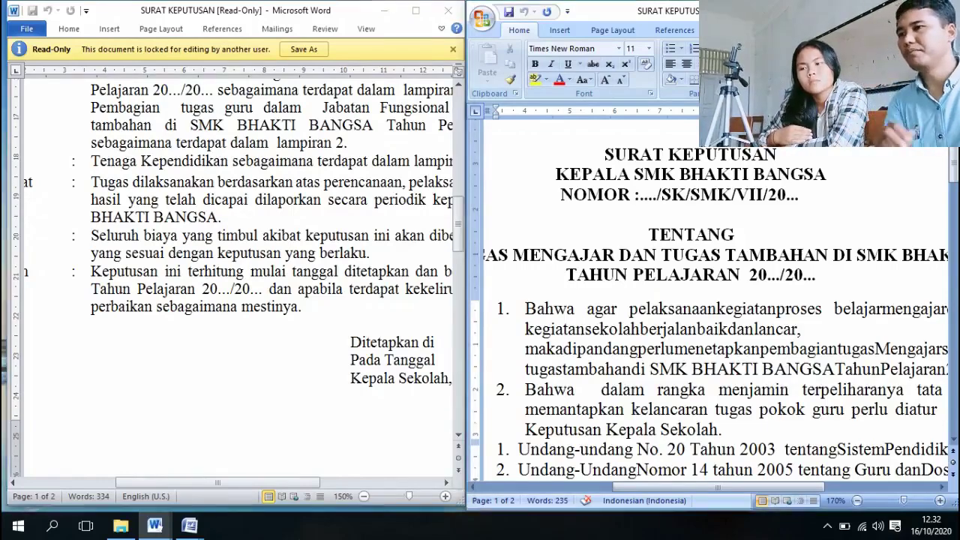
# Step: Minimize the Word 2007 window containing SURAT KEPUTUSAN
pyautogui.click(879, 10)
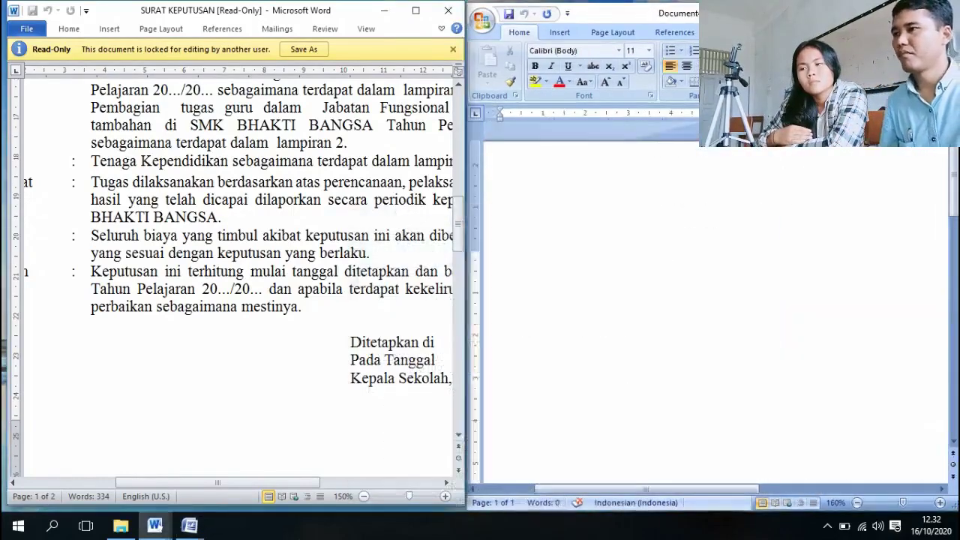
# Step: Minimize the Word 2010 copy of SURAT KEPUTUSAN and both blank Word windows, and refresh the desktop
pyautogui.click(384, 11)
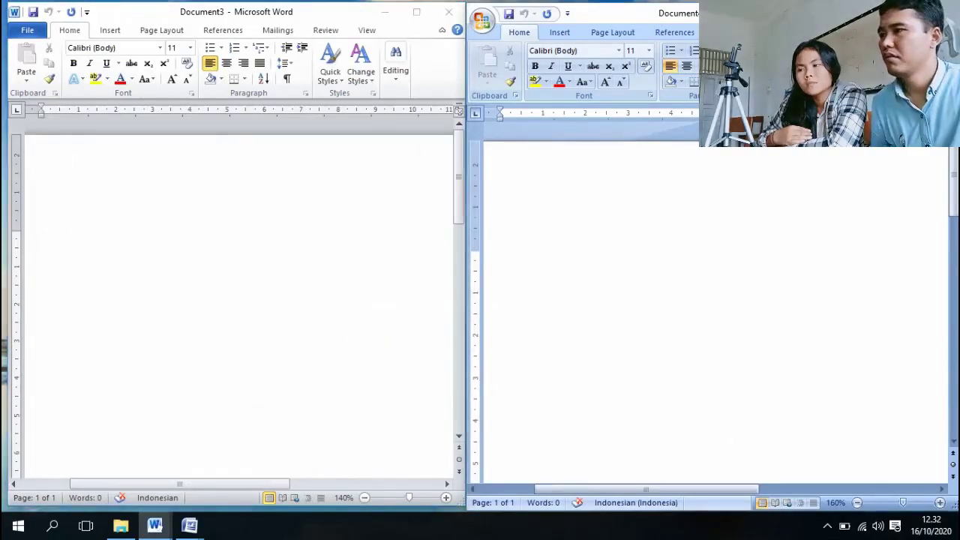
pyautogui.click(879, 11)
pyautogui.click(384, 11)
pyautogui.rightClick(635, 114)
pyautogui.click(672, 153)
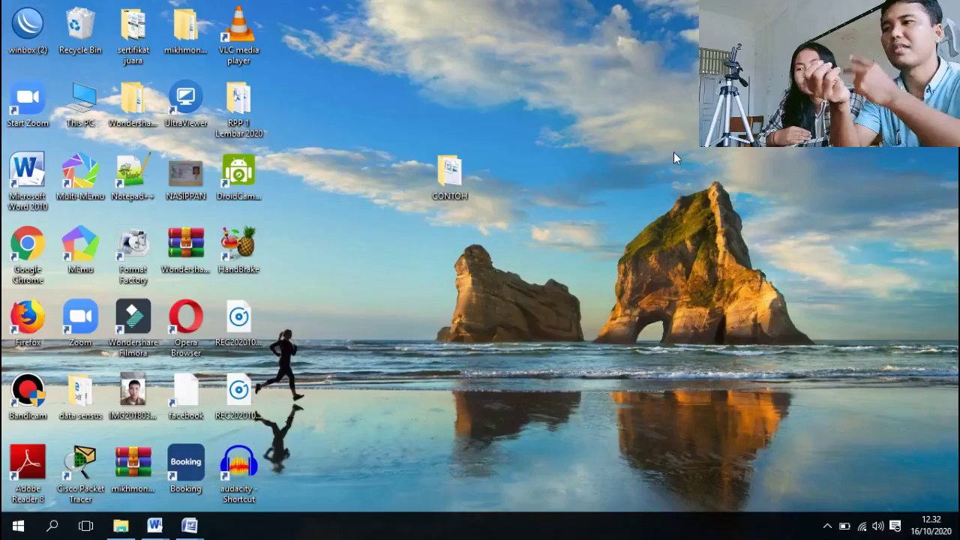
pyautogui.rightClick(673, 152)
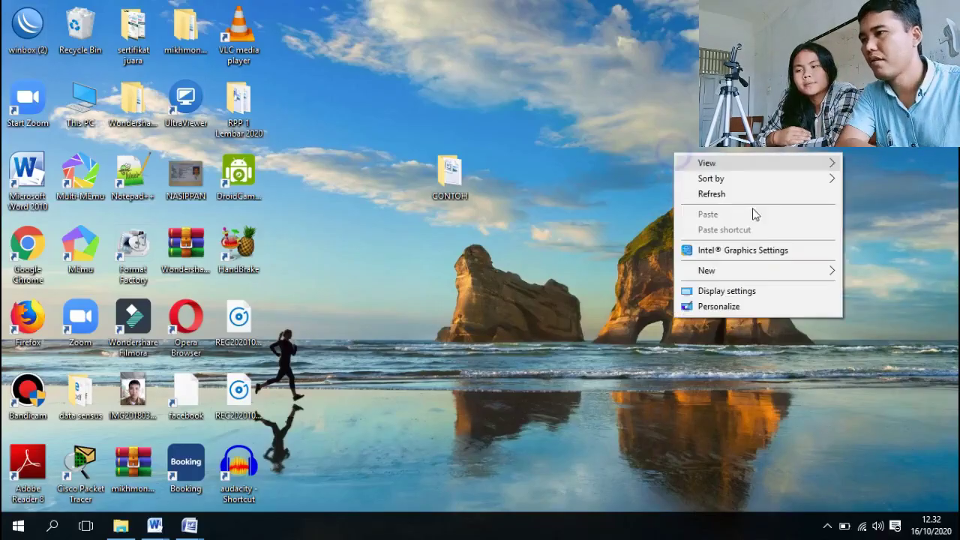
pyautogui.click(755, 197)
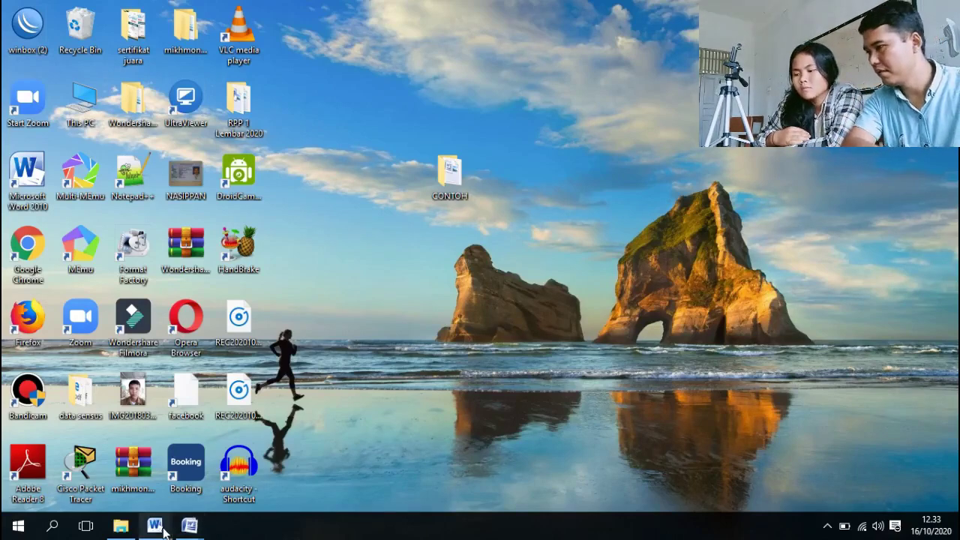
# Step: Restore SURAT KEPUTUSAN in Word 2010, dismiss its read-only notice and return to the start of the document
pyautogui.moveTo(168, 532)
pyautogui.click(218, 463)
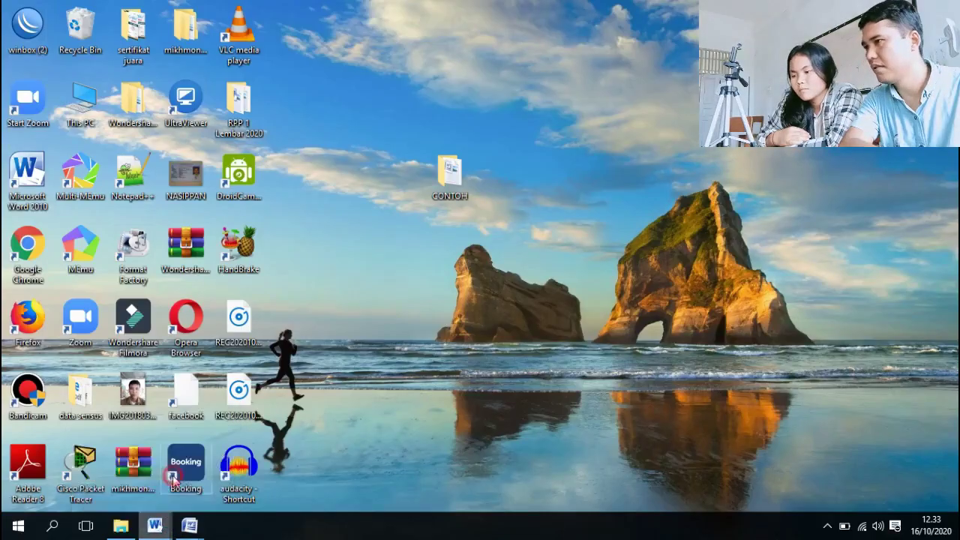
pyautogui.scroll(15, 219, 465)
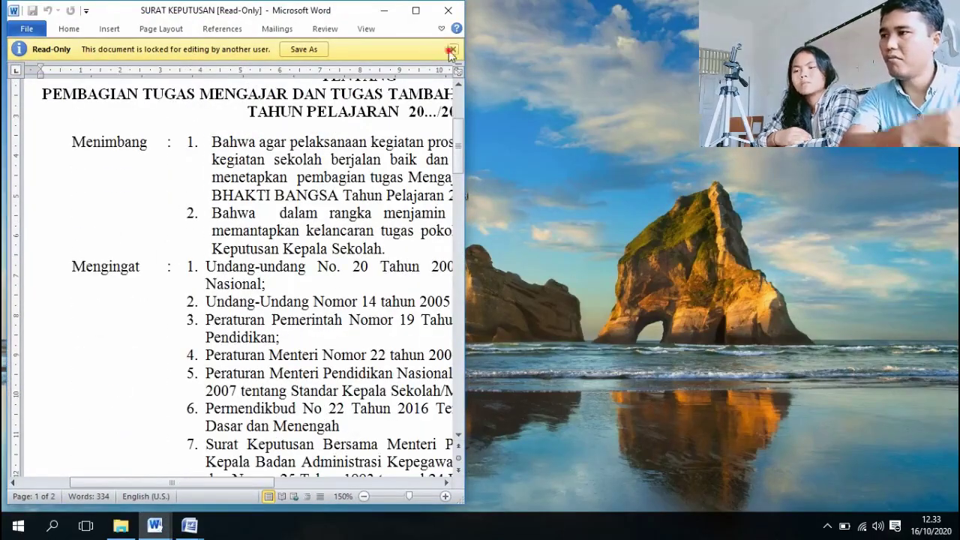
pyautogui.click(453, 49)
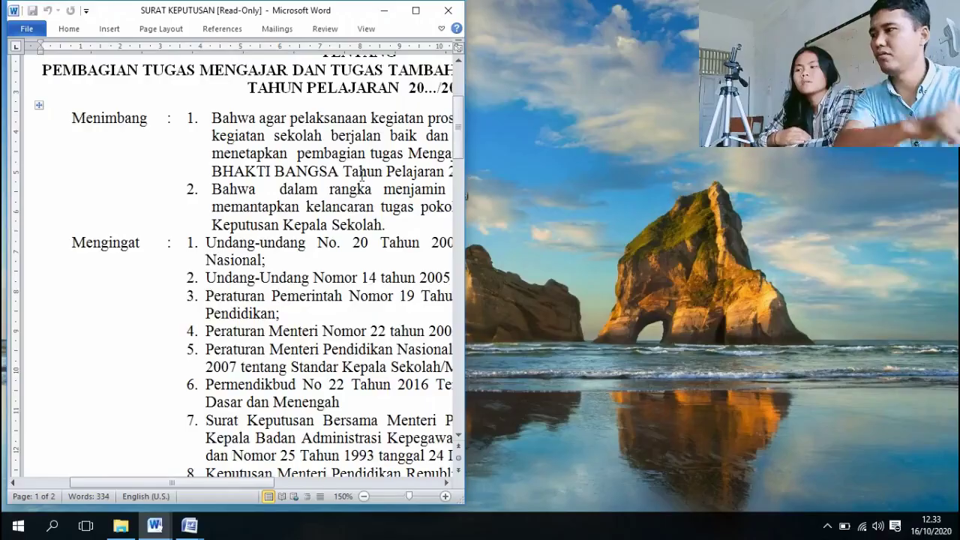
pyautogui.hotkey('ctrl', 'Home')
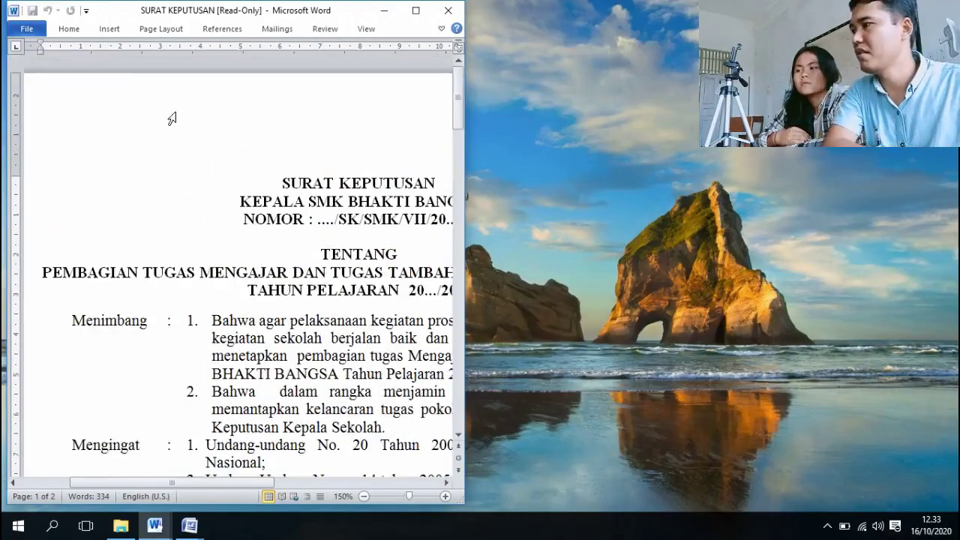
# Step: Save the document in the CONTOH folder as a Word 97-2003 Document named "SURAT KEPUTUSAN new"
pyautogui.click(26, 29)
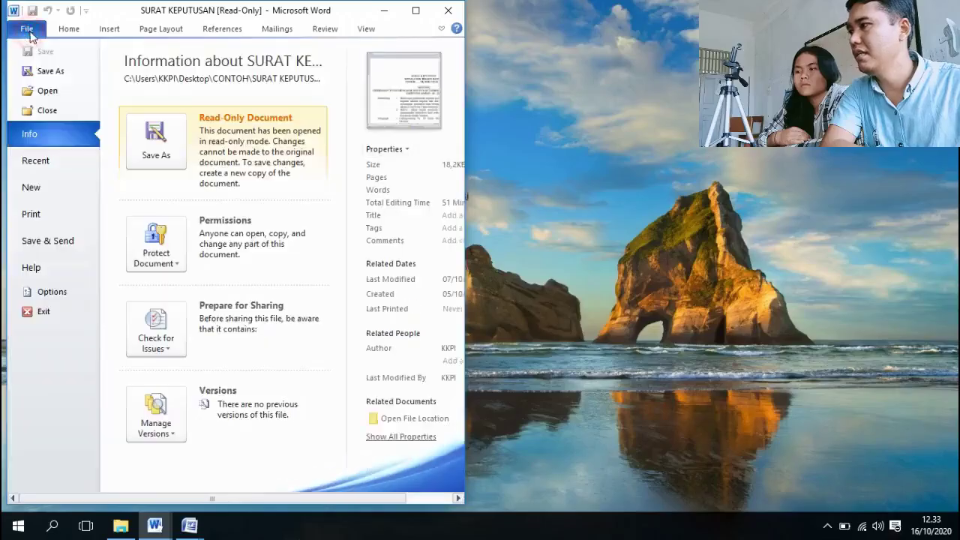
pyautogui.click(49, 71)
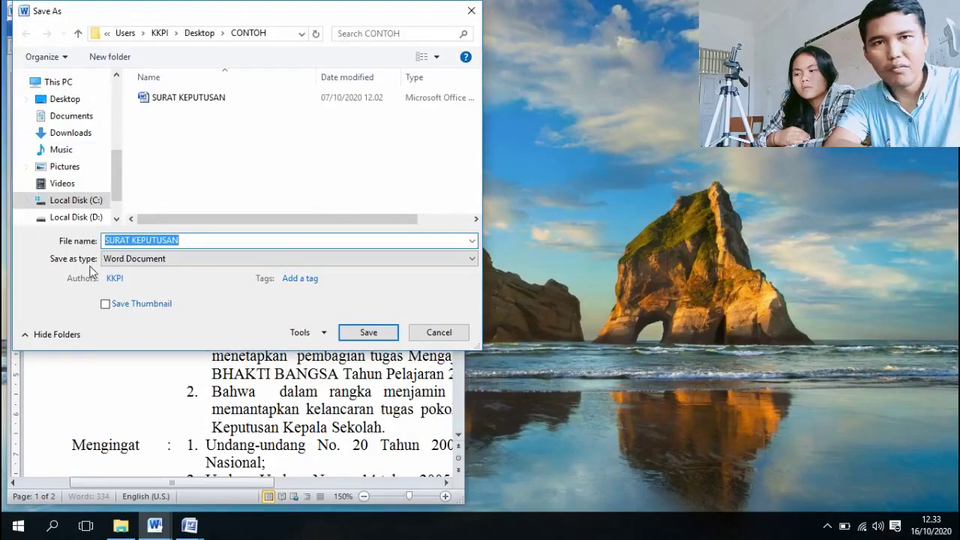
pyautogui.click(158, 263)
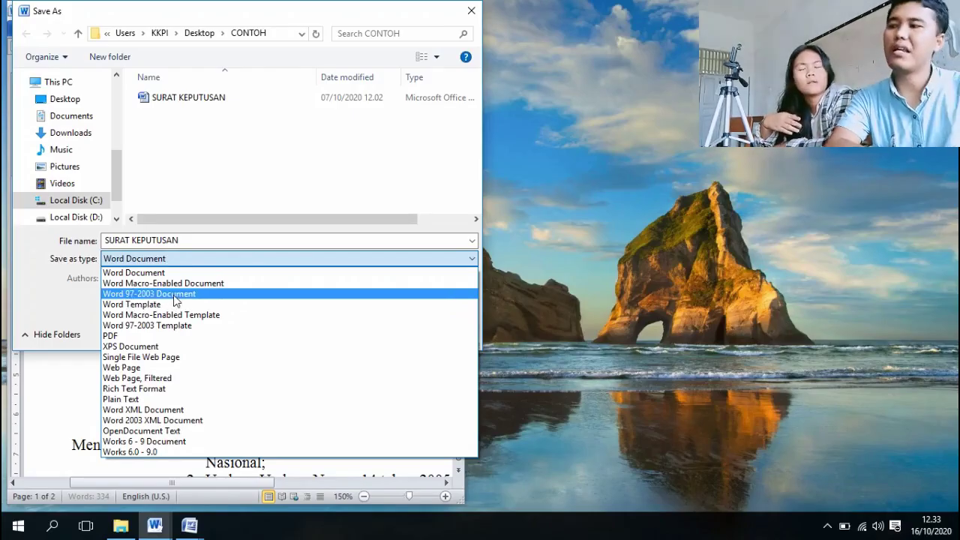
pyautogui.click(173, 294)
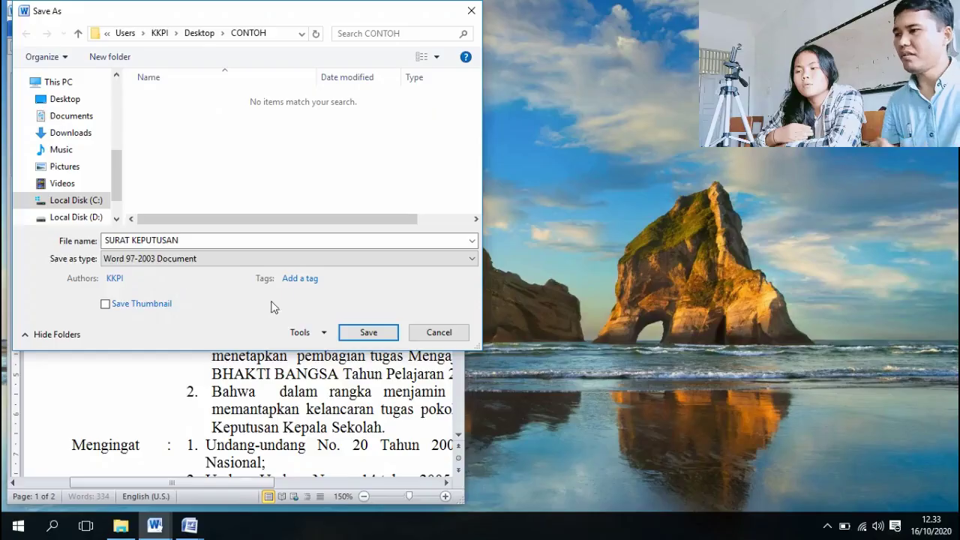
pyautogui.click(223, 242)
pyautogui.click(222, 241)
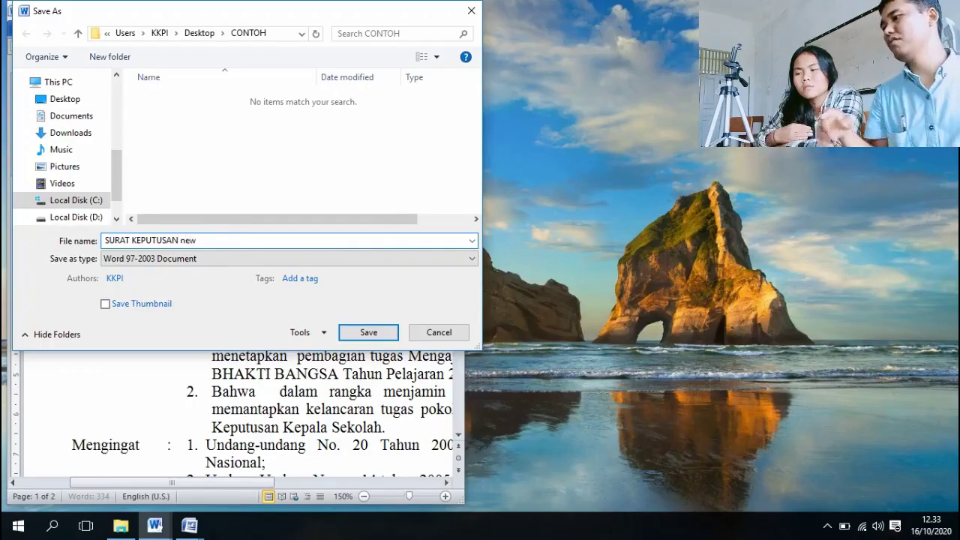
pyautogui.click(369, 332)
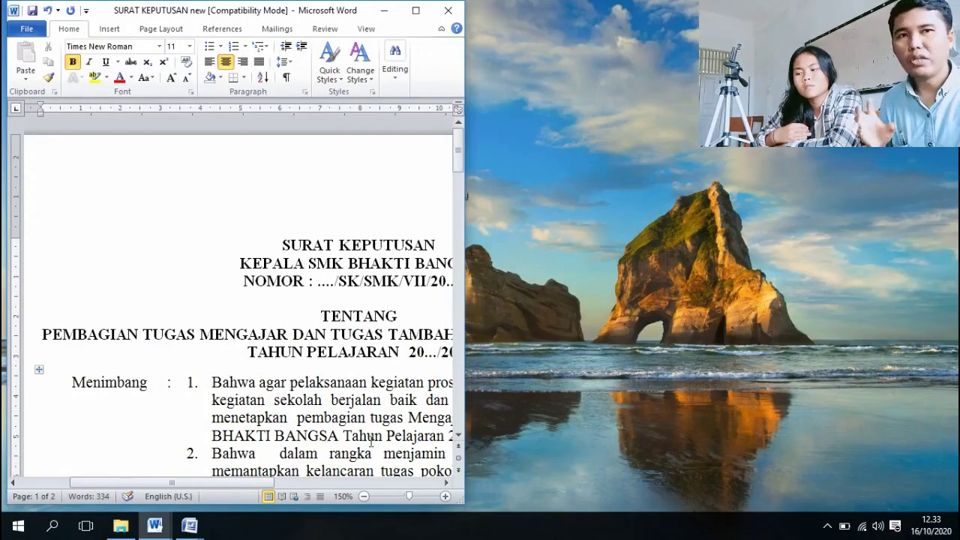
# Step: Open a read-only copy of "SURAT KEPUTUSAN new" in Word 2007 and place its window beside the Word 2010 one
pyautogui.click(189, 525)
pyautogui.click(161, 471)
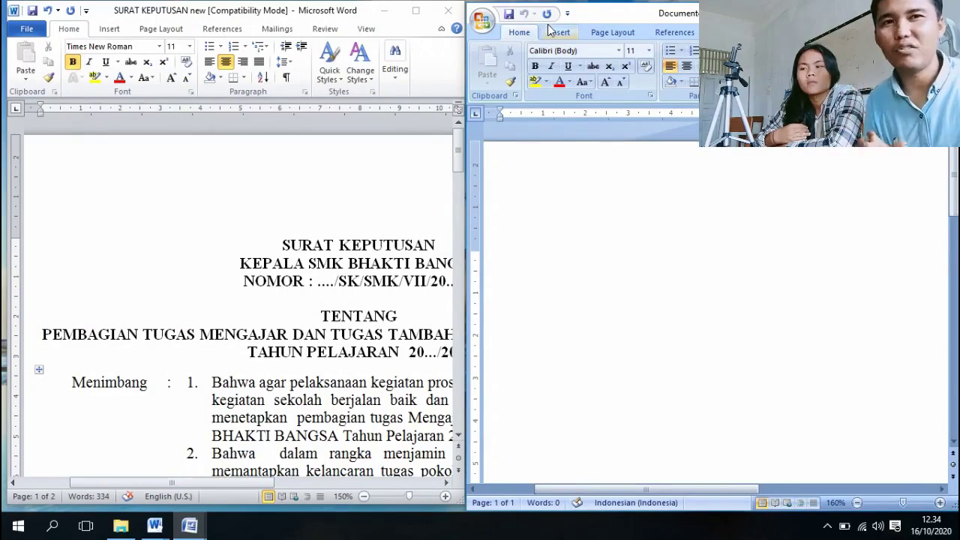
pyautogui.click(483, 21)
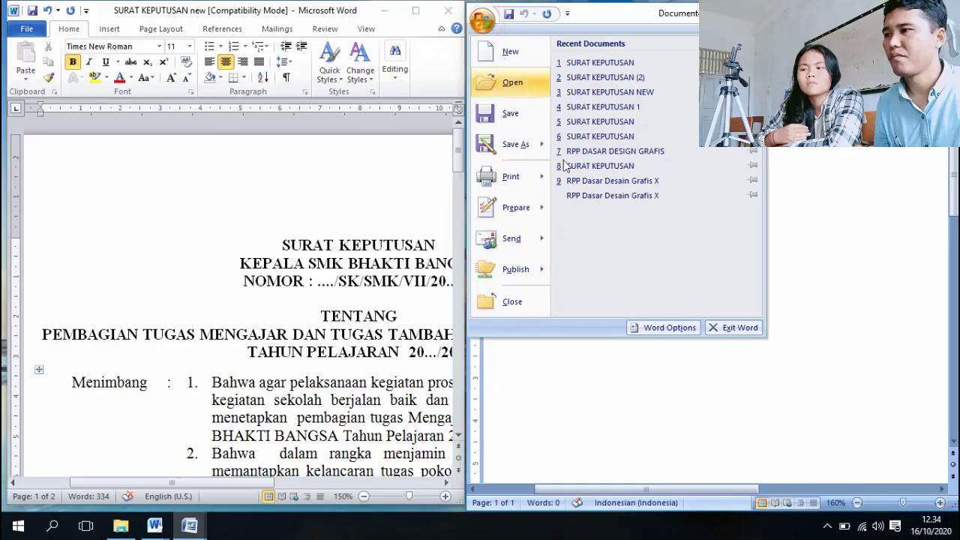
pyautogui.click(512, 84)
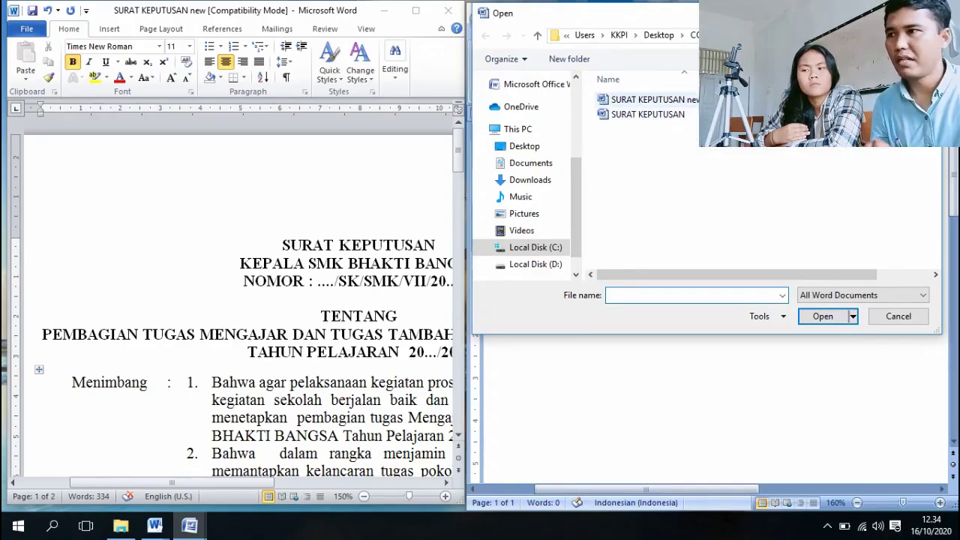
pyautogui.click(634, 100)
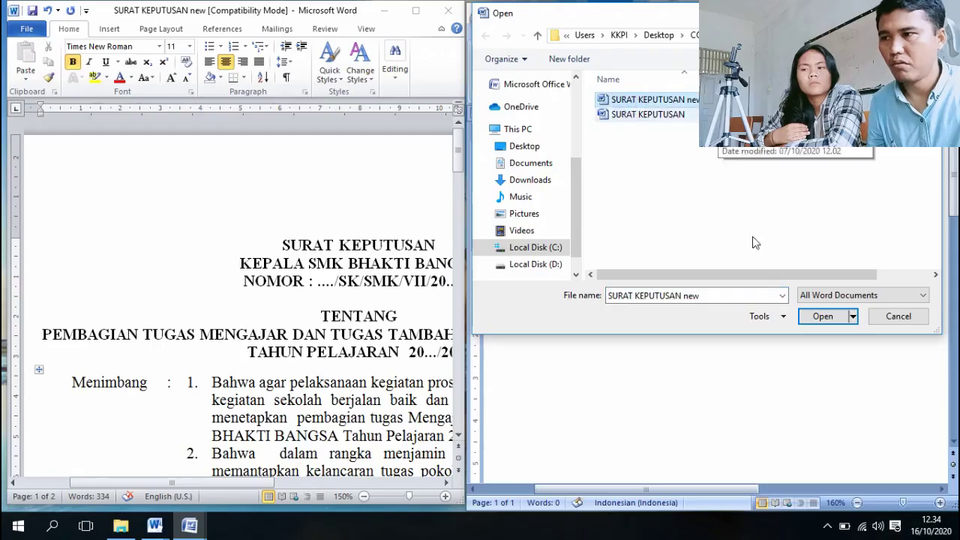
pyautogui.click(825, 320)
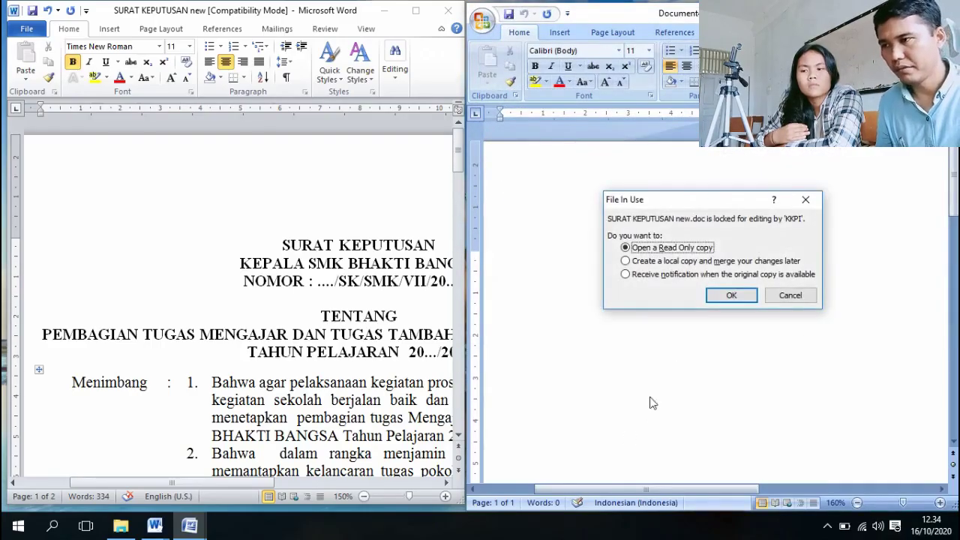
pyautogui.click(729, 296)
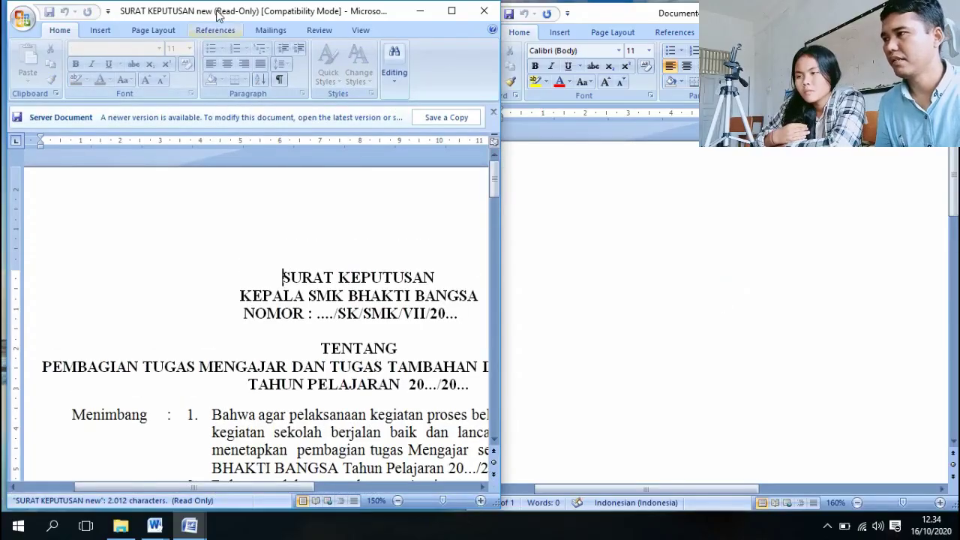
pyautogui.moveTo(218, 15); pyautogui.dragTo(673, 22)
# Step: Examine the word spacing of "SURAT KEPUTUSAN new" in Word 2007 down to the signature block, comparing it with Word 2010
pyautogui.scroll(-5, 747, 195)
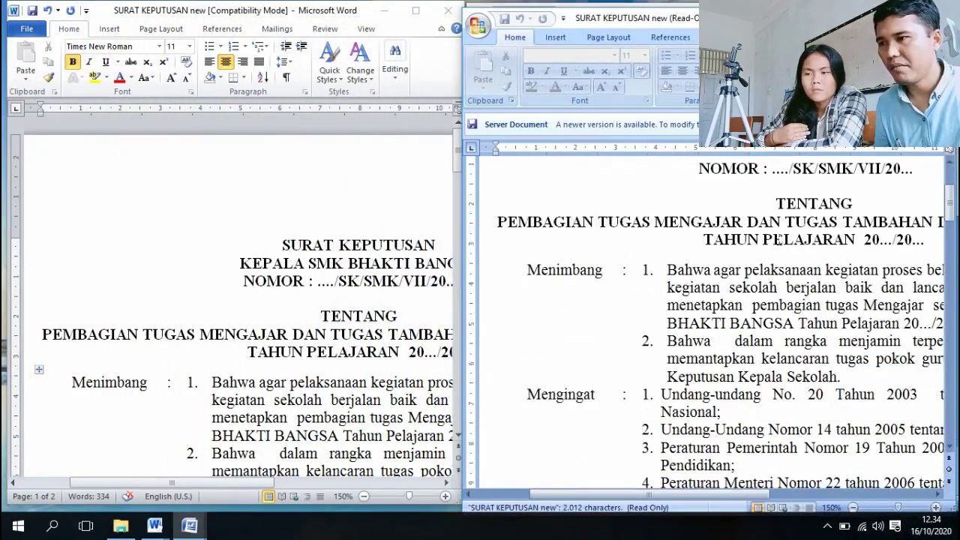
pyautogui.scroll(-1, 739, 469)
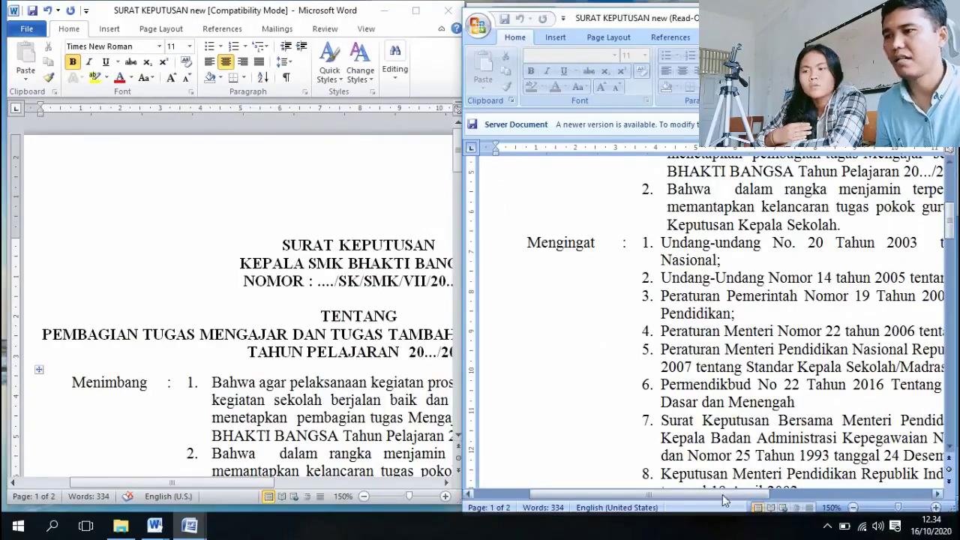
pyautogui.moveTo(592, 494); pyautogui.dragTo(766, 494)
pyautogui.scroll(5, 845, 366)
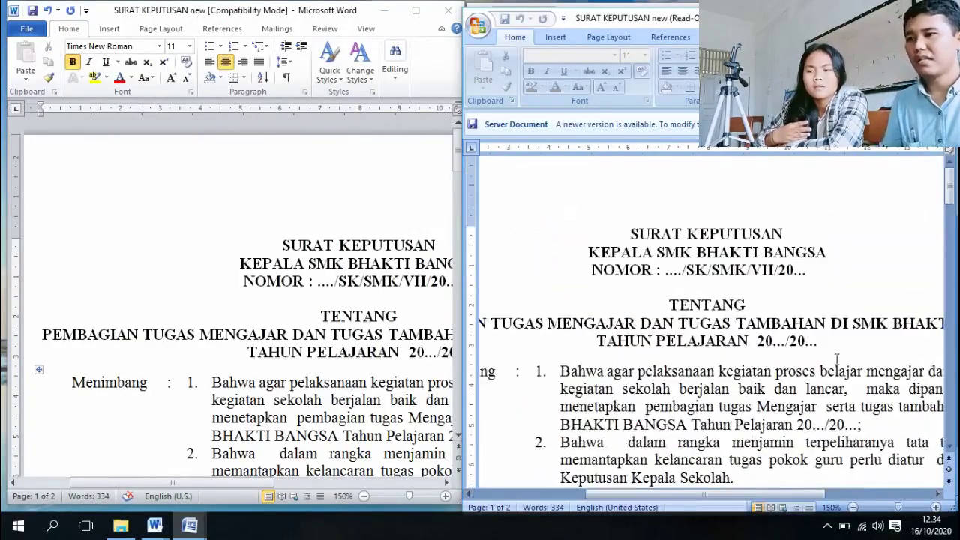
pyautogui.scroll(-3, 837, 255)
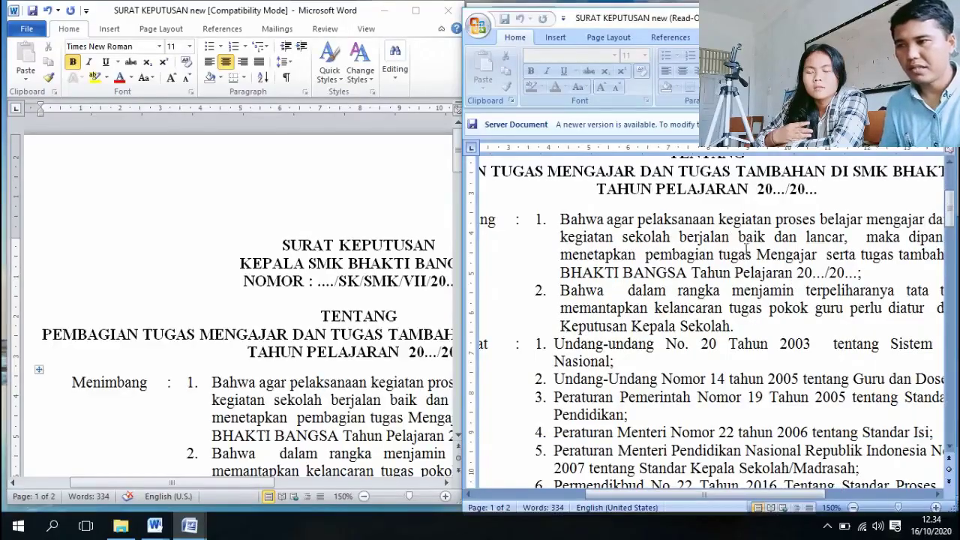
pyautogui.scroll(-12, 741, 244)
pyautogui.scroll(-8, 750, 332)
pyautogui.scroll(5, 863, 381)
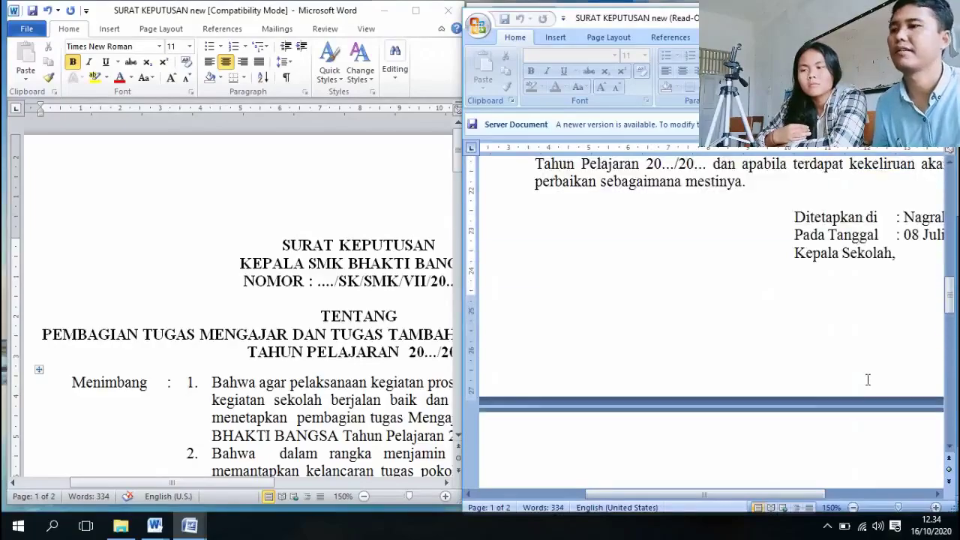
pyautogui.scroll(15, 867, 380)
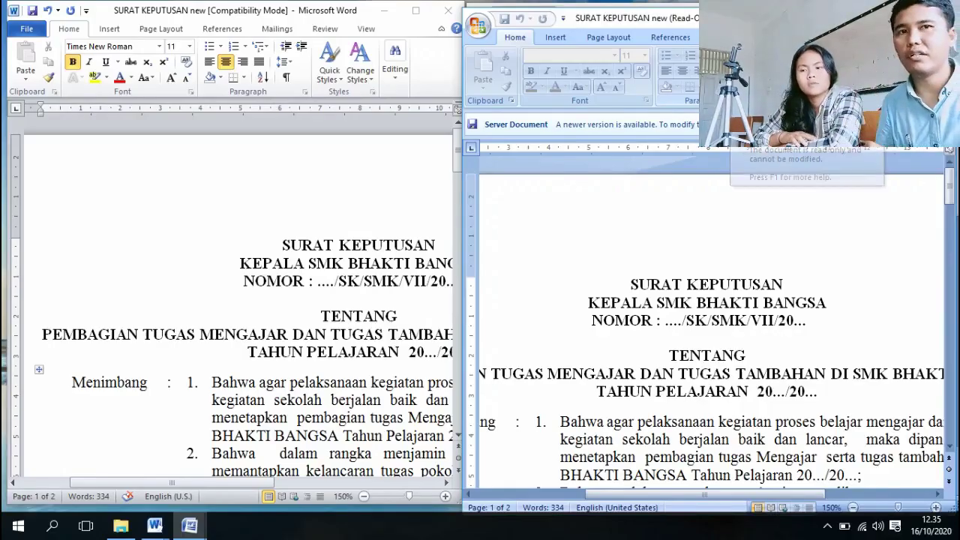
pyautogui.scroll(-2, 375, 390)
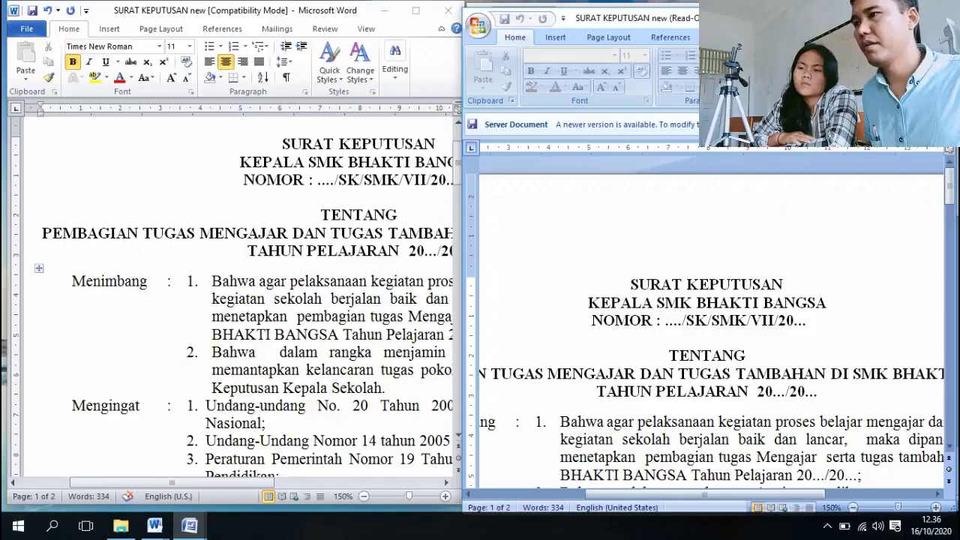
# Step: Minimize the Word 2007 and Word 2010 windows showing "SURAT KEPUTUSAN new" and refresh the desktop
pyautogui.click(877, 17)
pyautogui.click(877, 12)
pyautogui.click(383, 10)
pyautogui.rightClick(527, 230)
pyautogui.click(568, 274)
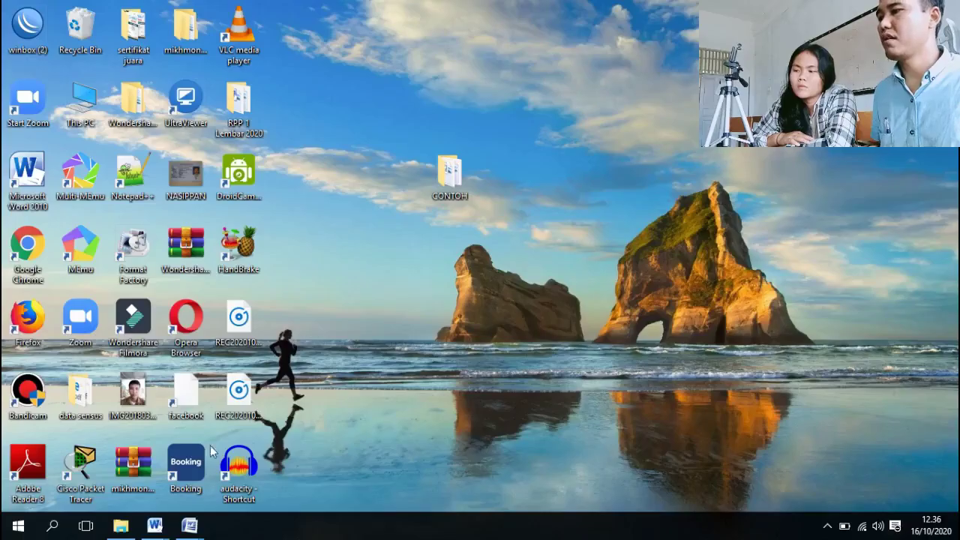
# Step: Open zamzar.com in Google Chrome, closing the extra tab, and bring the site's file conversion area into view
pyautogui.doubleClick(26, 244)
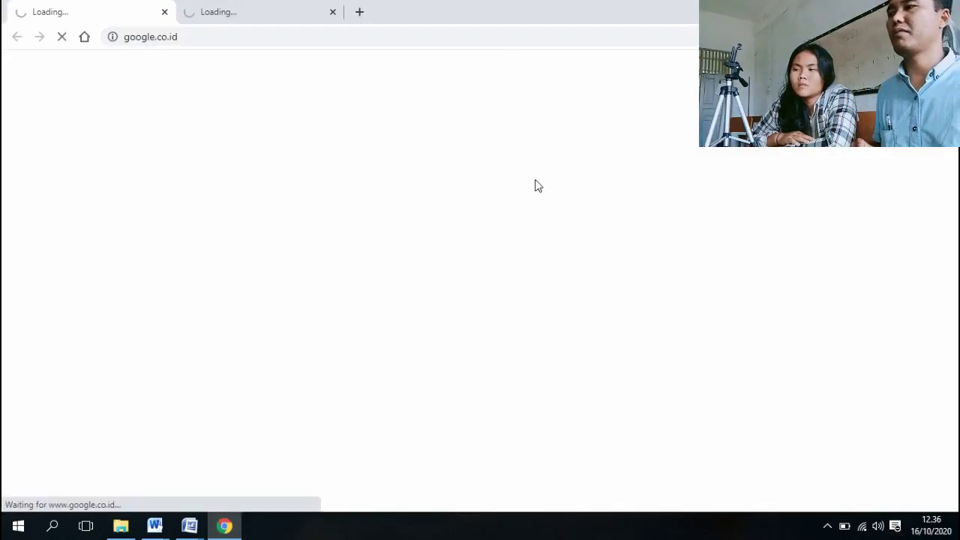
pyautogui.click(331, 14)
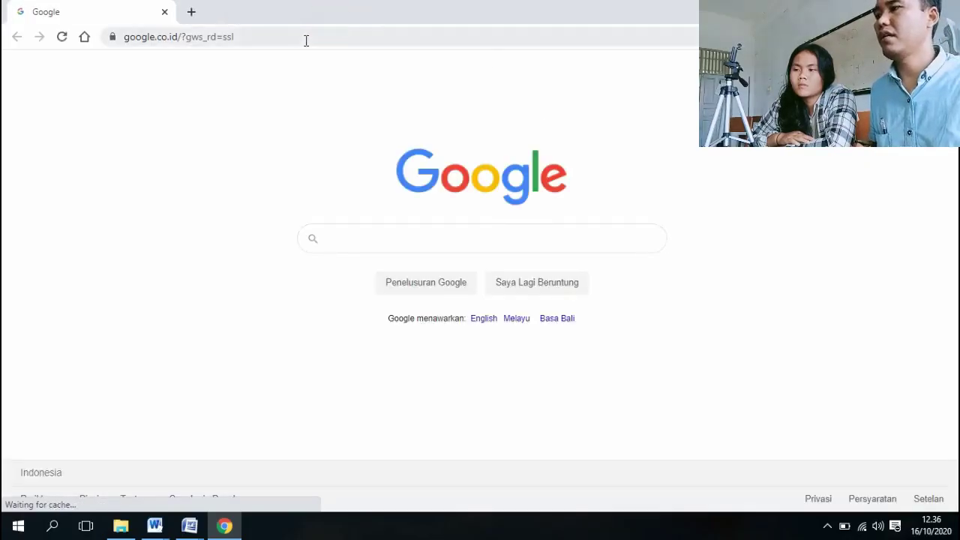
pyautogui.click(304, 38)
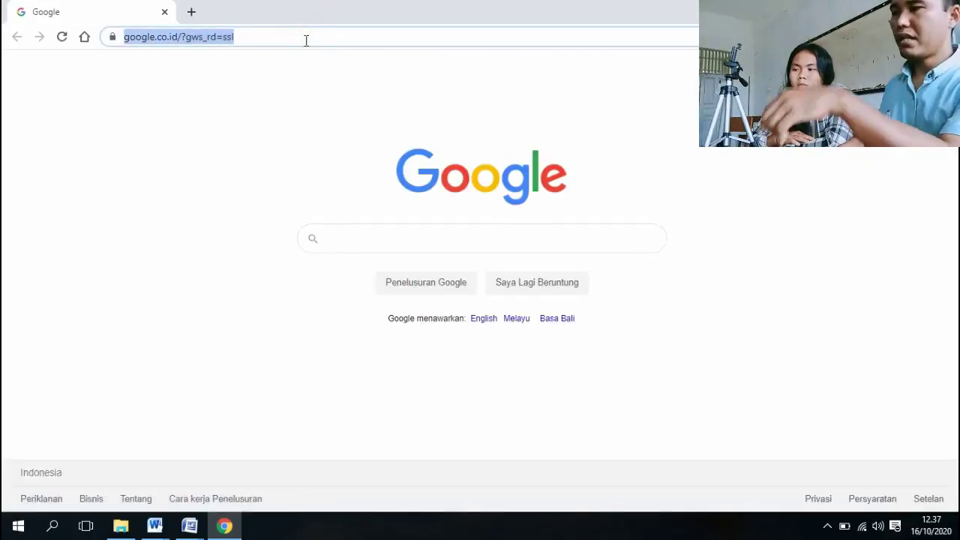
pyautogui.write('z')
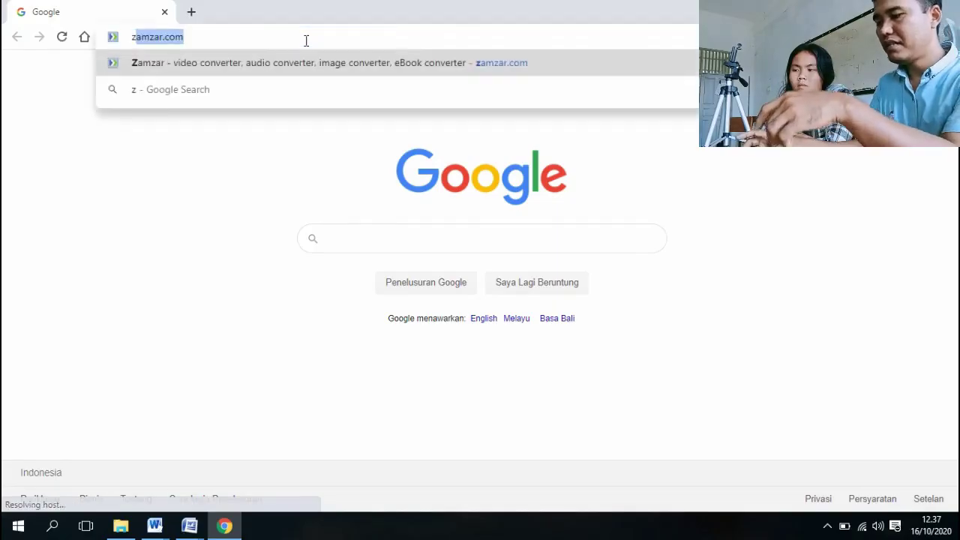
pyautogui.write('a')
pyautogui.press('Return')
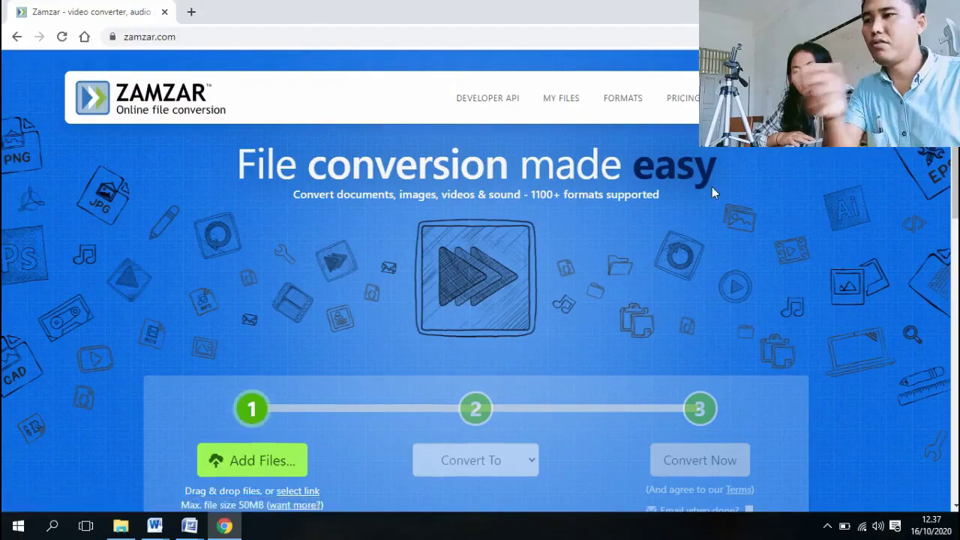
pyautogui.scroll(-1, 720, 196)
pyautogui.scroll(-1, 724, 194)
pyautogui.scroll(2, 731, 202)
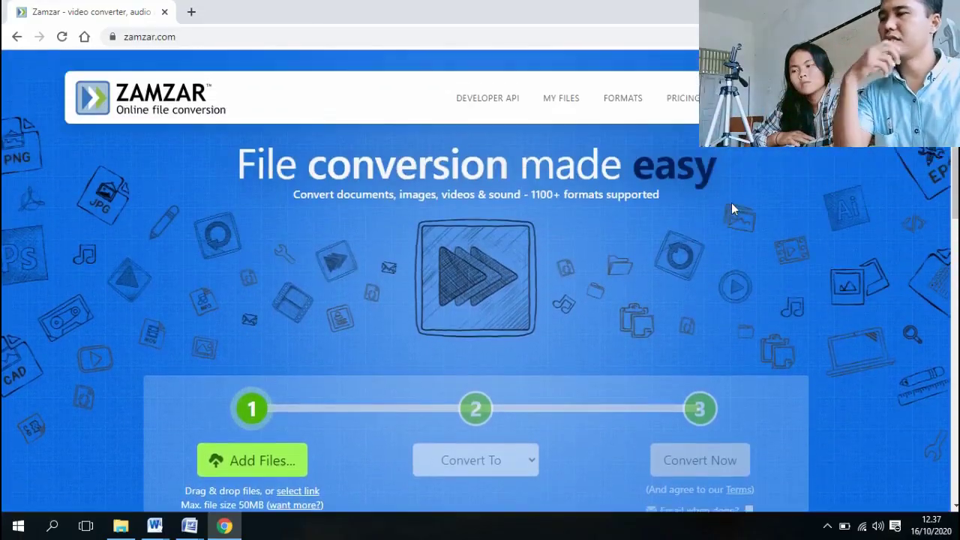
pyautogui.scroll(-1, 726, 212)
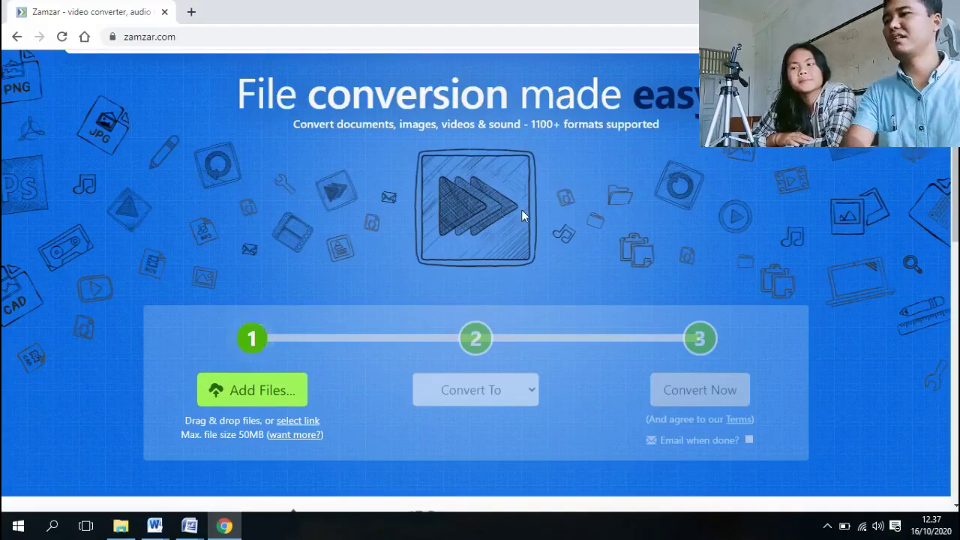
# Step: Add the original "SURAT KEPUTUSAN" document from the CONTOH desktop folder to the Zamzar files to convert
pyautogui.scroll(-1, 637, 289)
pyautogui.scroll(1, 654, 284)
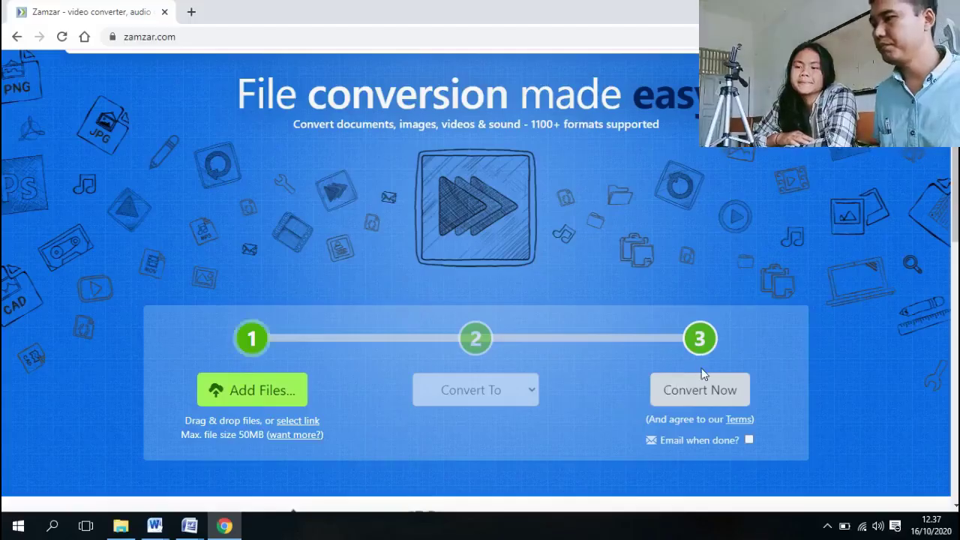
pyautogui.scroll(-2, 463, 329)
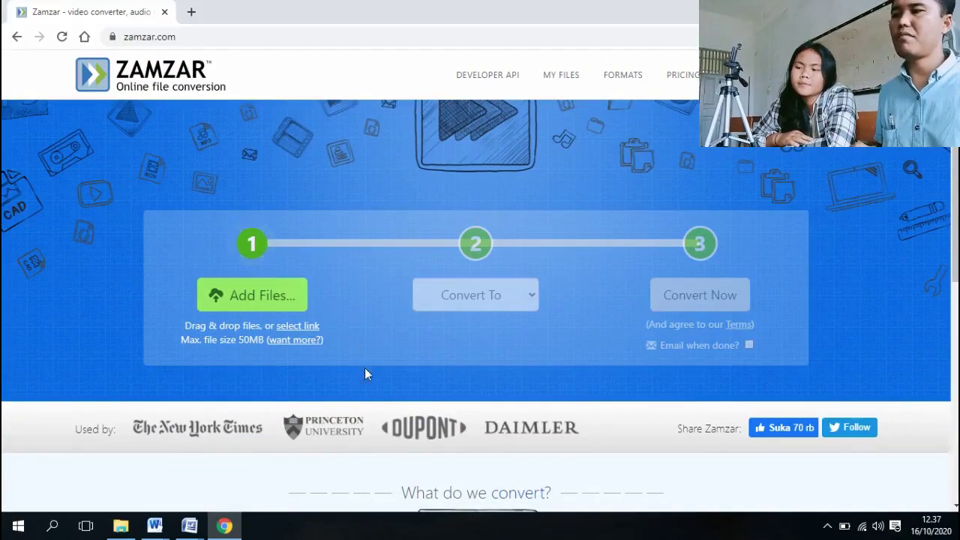
pyautogui.click(278, 303)
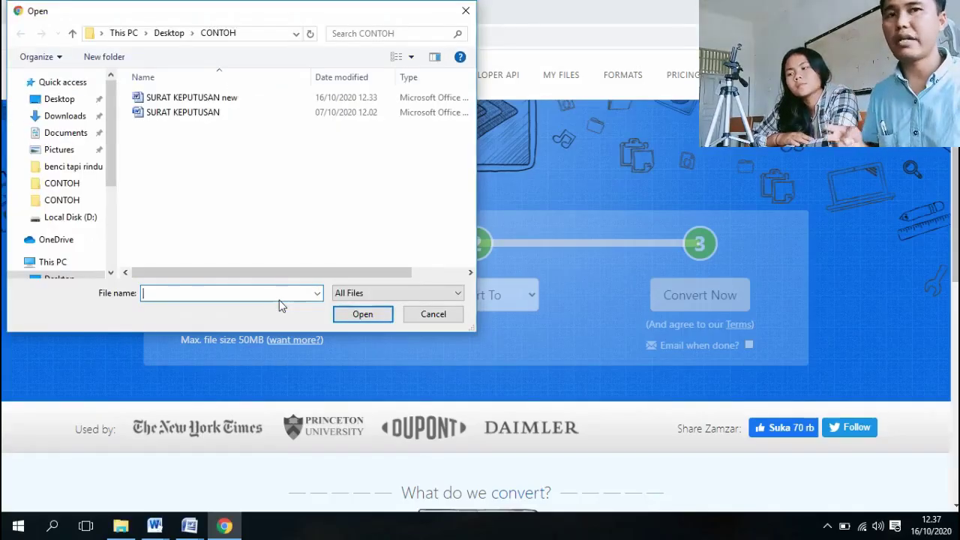
pyautogui.click(174, 115)
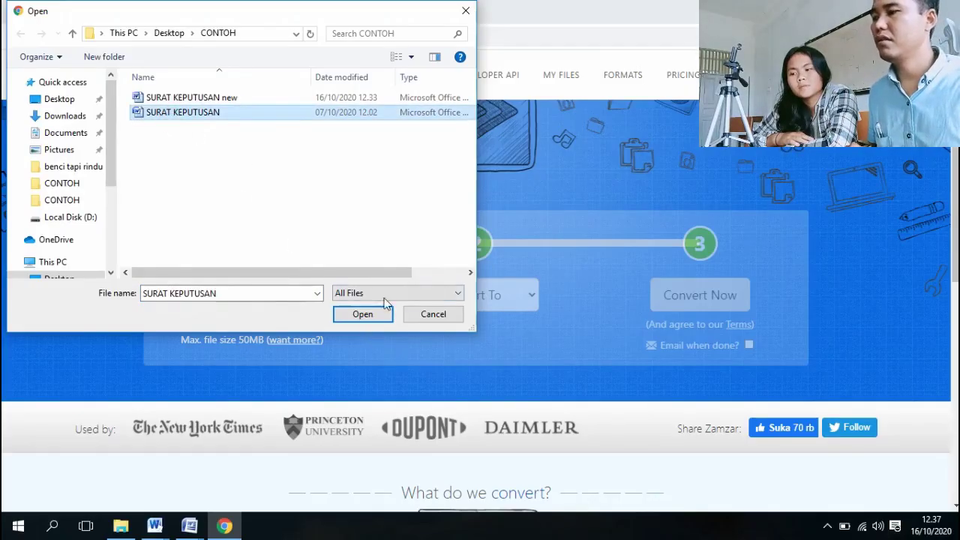
pyautogui.click(369, 316)
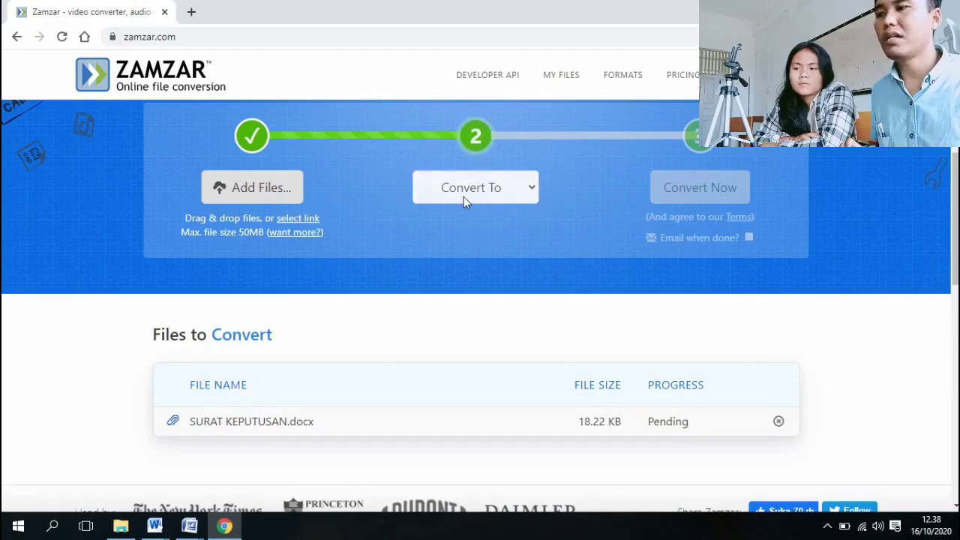
# Step: Choose doc from the document formats as the conversion target for SURAT KEPUTUSAN.docx and start the conversion
pyautogui.click(531, 188)
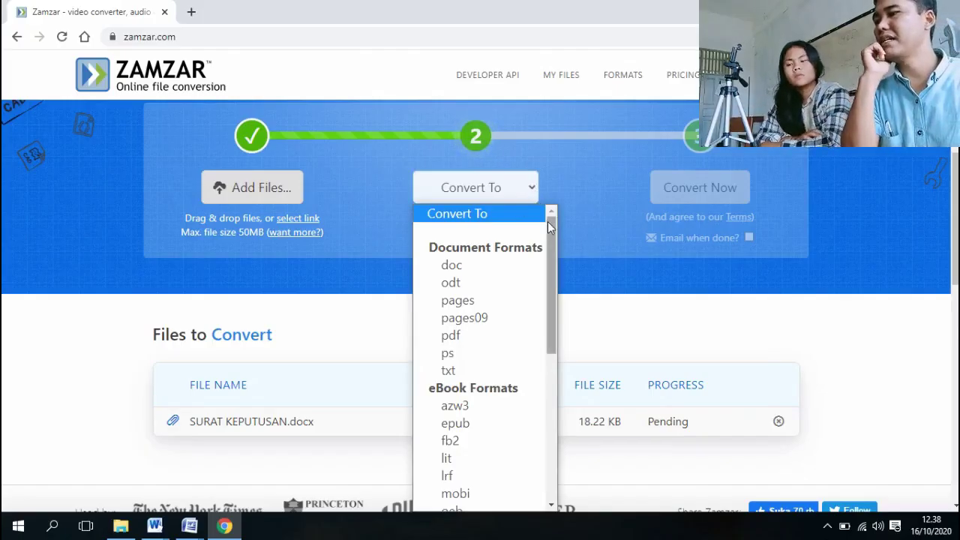
pyautogui.moveTo(552, 223); pyautogui.dragTo(553, 237)
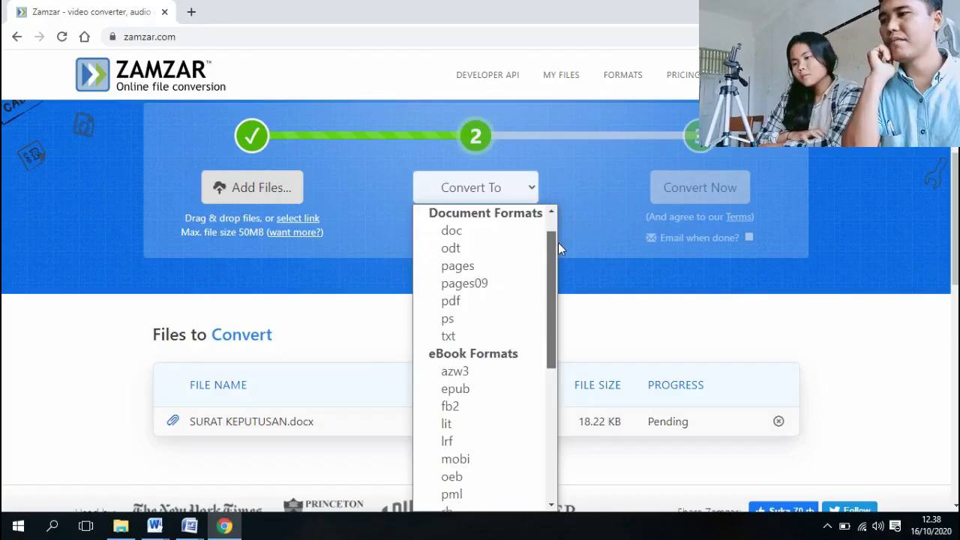
pyautogui.moveTo(550, 346); pyautogui.dragTo(550, 348)
pyautogui.scroll(-3, 554, 351)
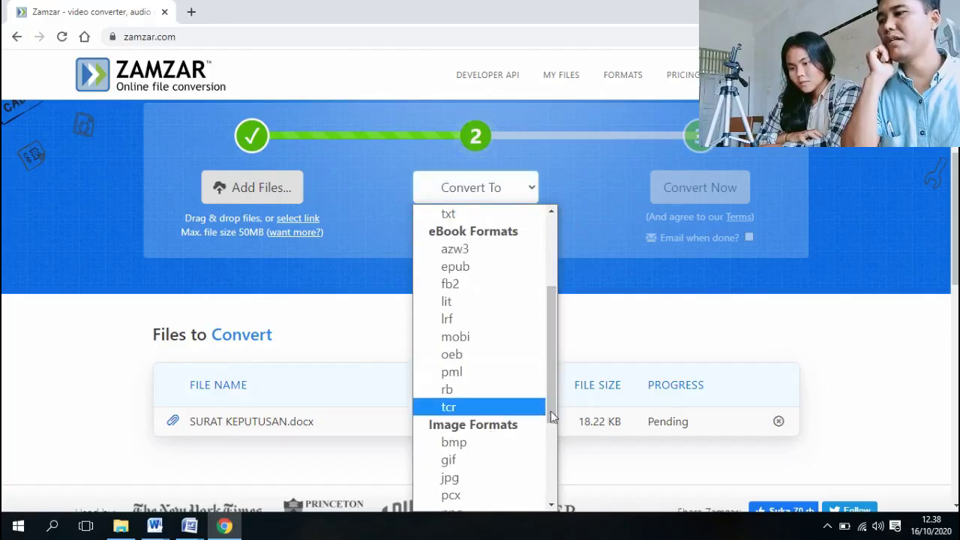
pyautogui.scroll(-4, 555, 426)
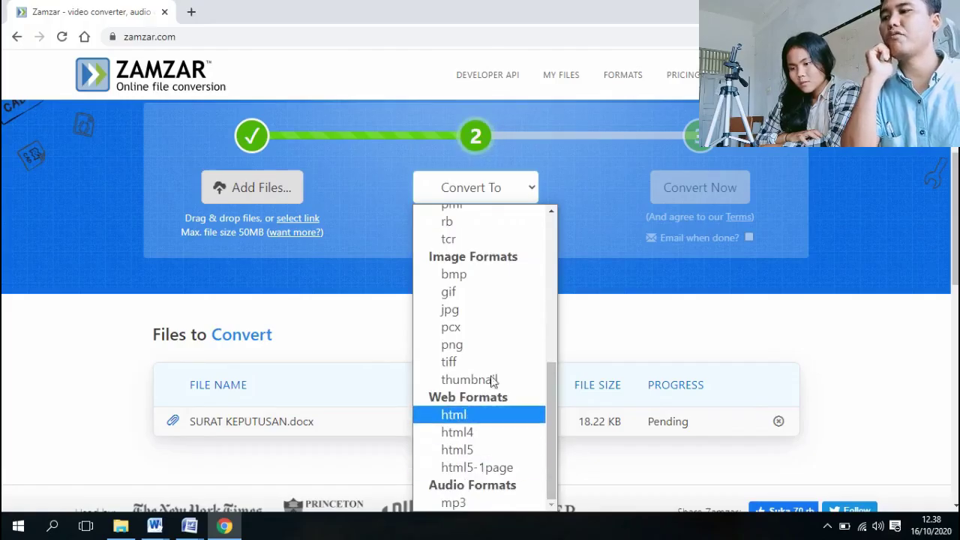
pyautogui.scroll(5, 552, 357)
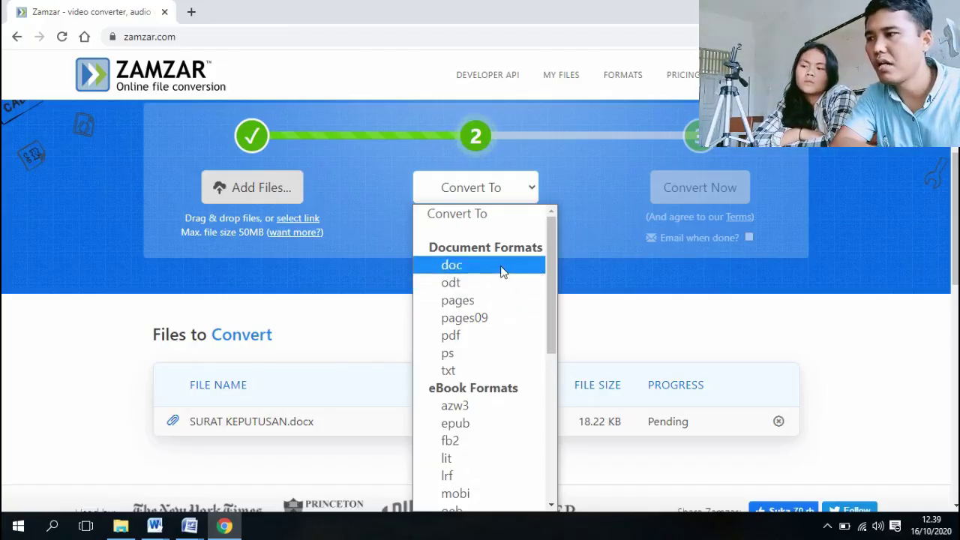
pyautogui.click(501, 267)
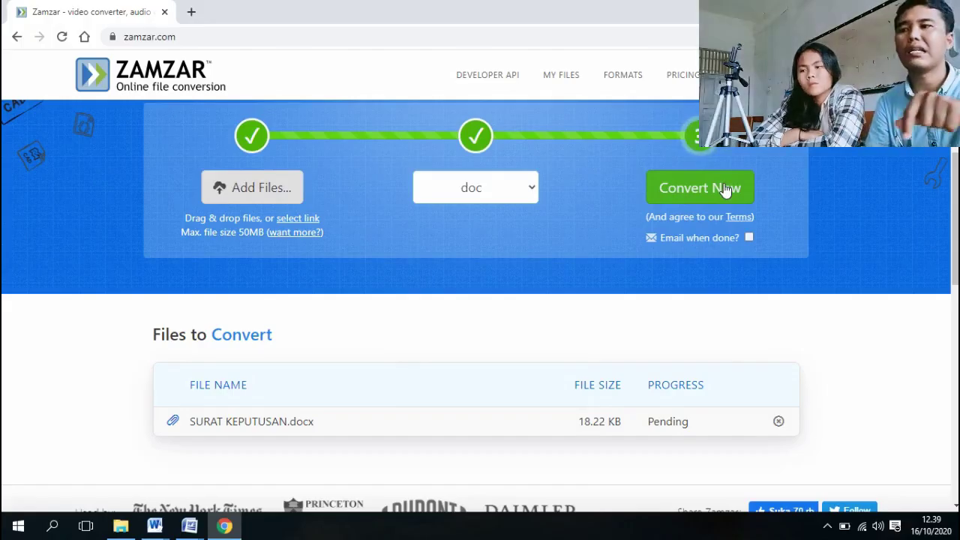
pyautogui.click(688, 190)
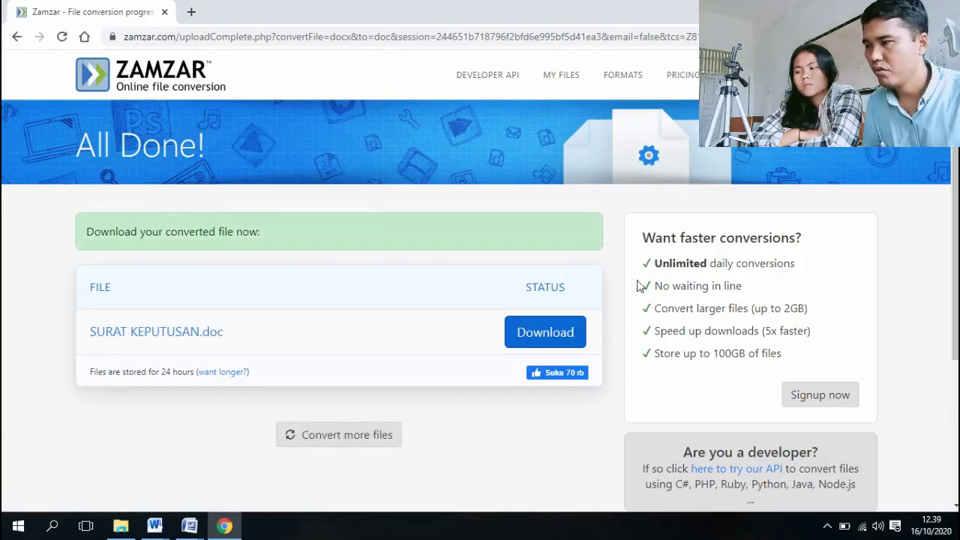
# Step: Download the converted SURAT KEPUTUSAN.doc and show it in its download folder
pyautogui.click(555, 341)
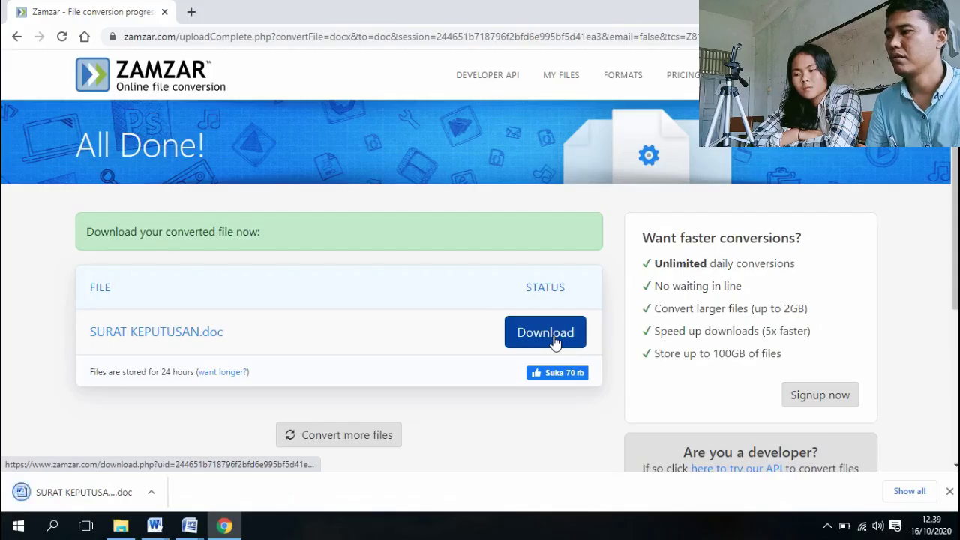
pyautogui.click(154, 495)
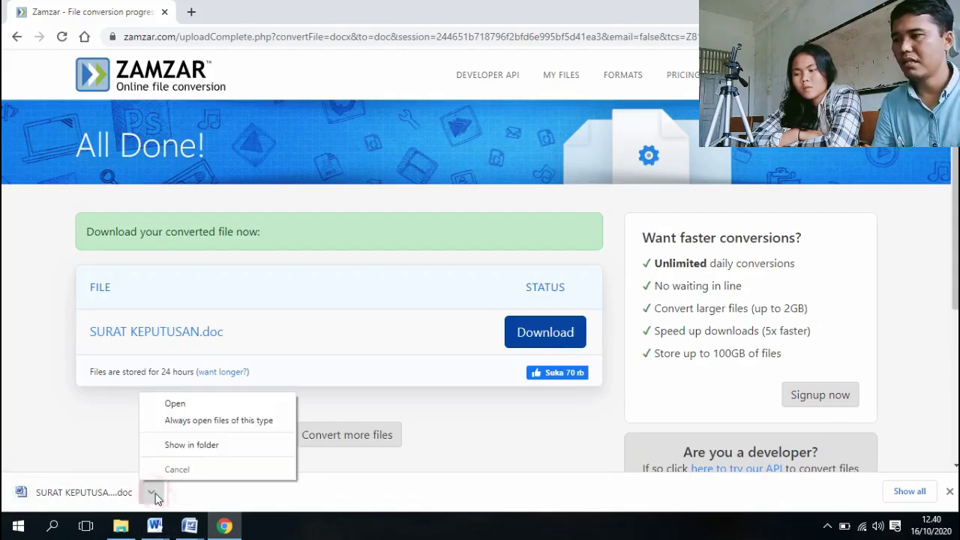
pyautogui.click(209, 446)
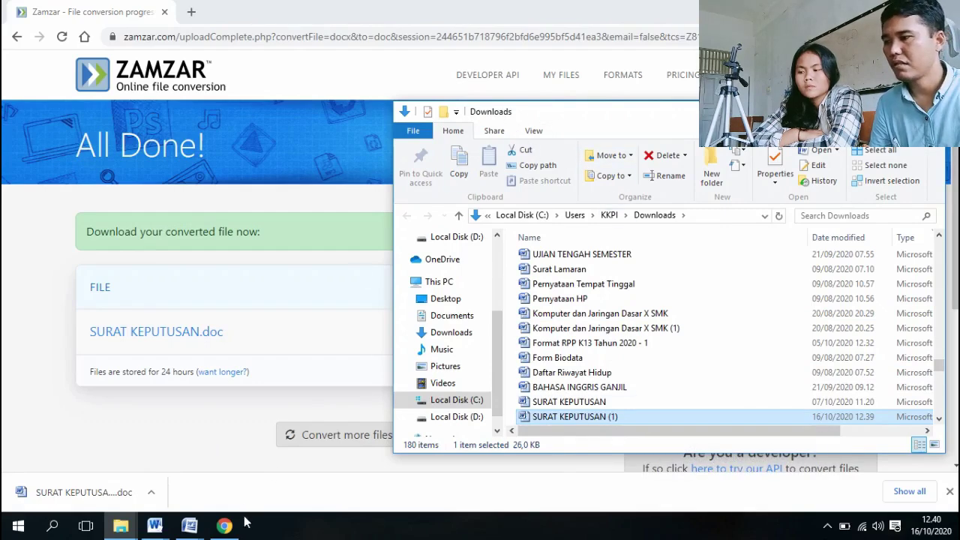
# Step: Switch to the blank Word 2007 document, open "SURAT KEPUTUSAN (1)" from the Downloads folder and maximize its window
pyautogui.click(200, 531)
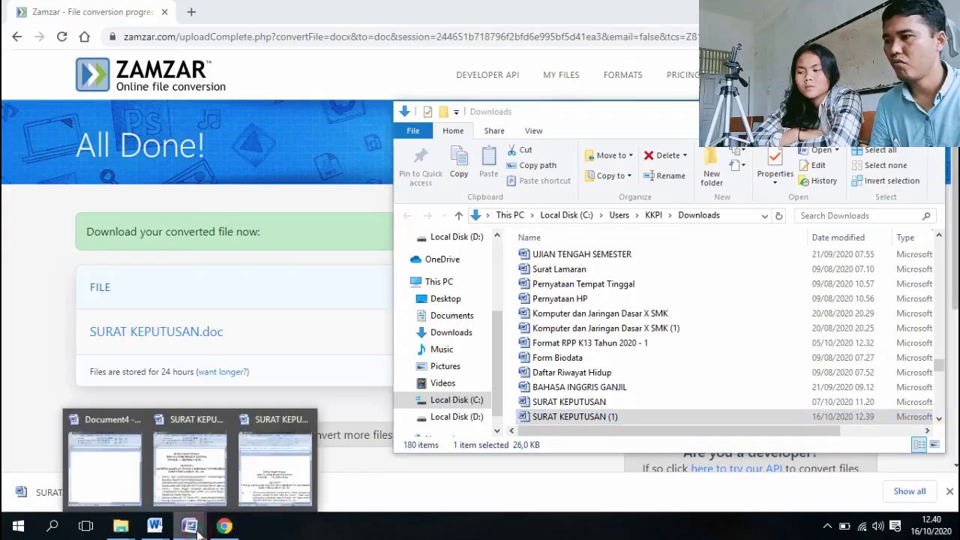
pyautogui.click(138, 470)
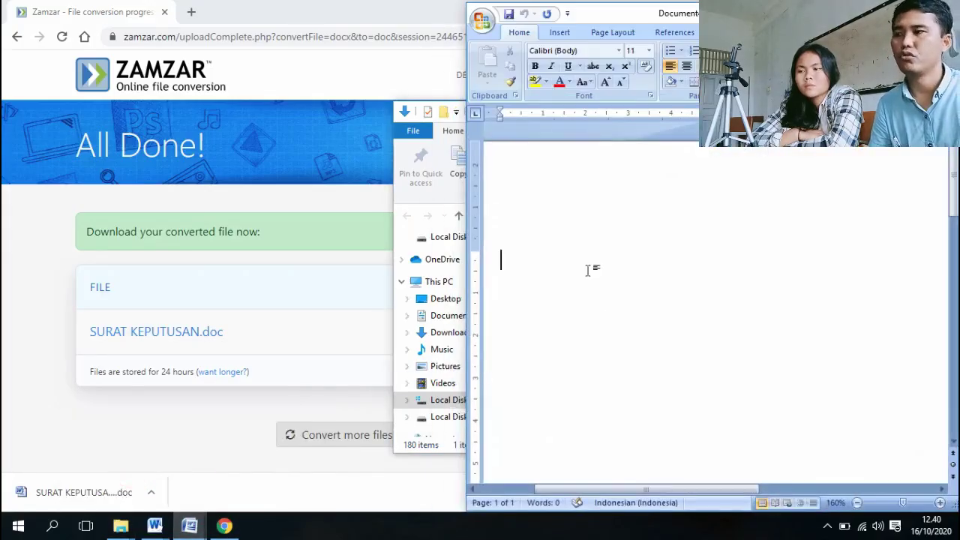
pyautogui.click(483, 20)
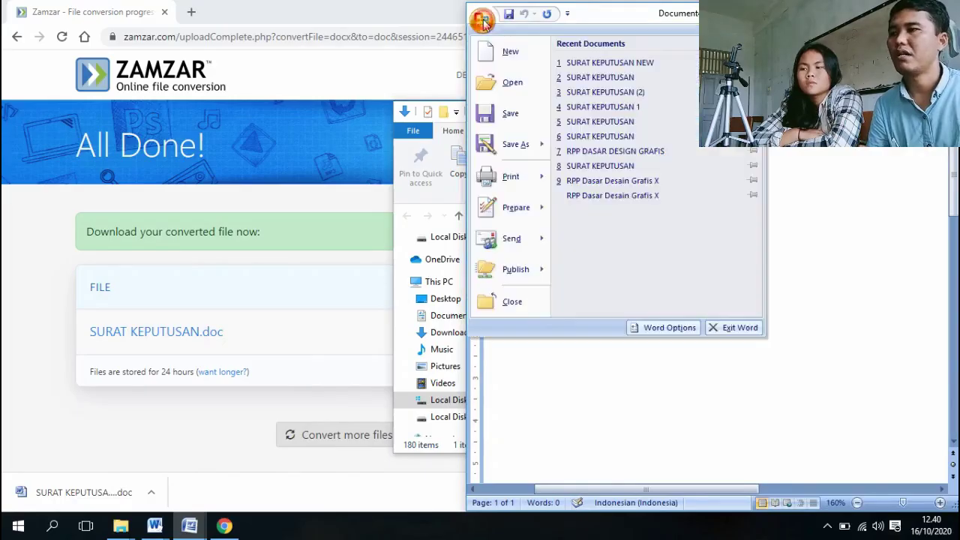
pyautogui.click(514, 83)
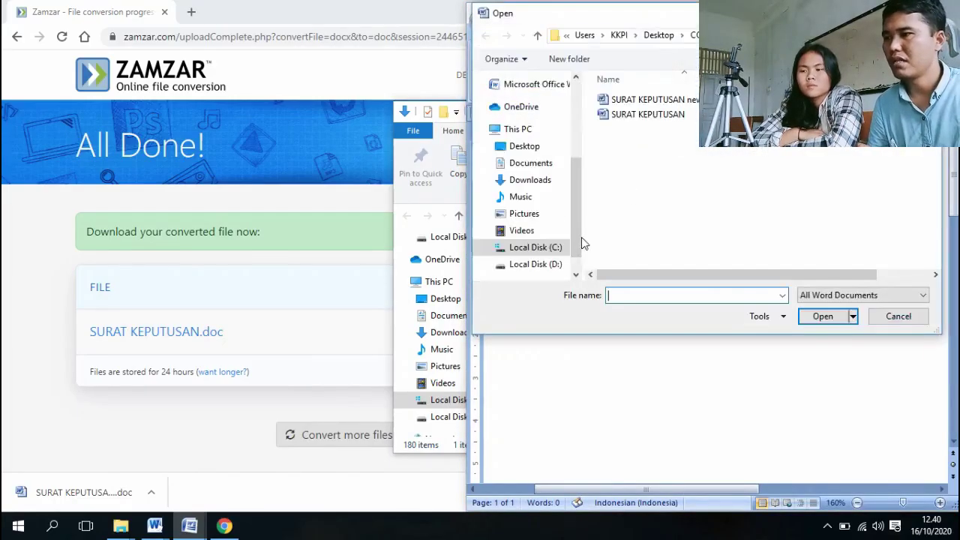
pyautogui.scroll(2, 577, 219)
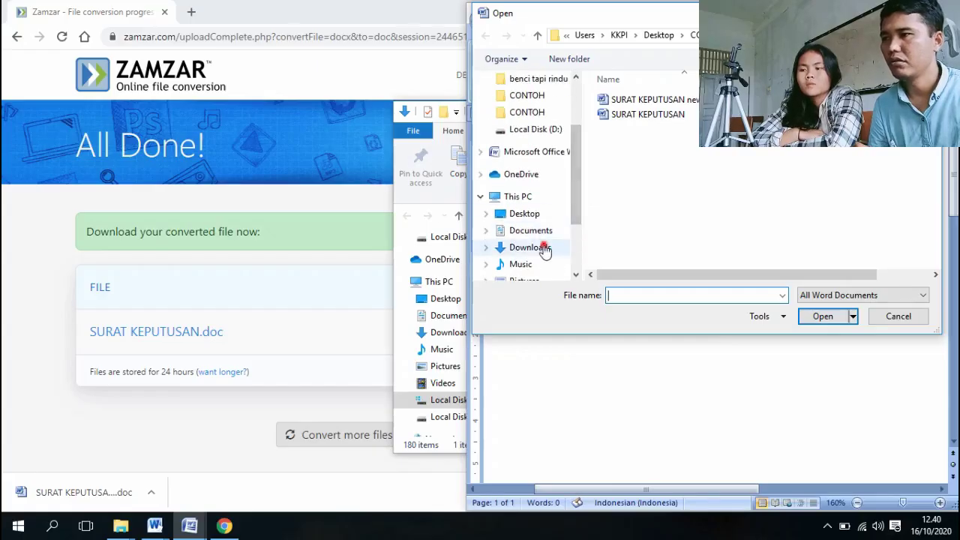
pyautogui.click(543, 249)
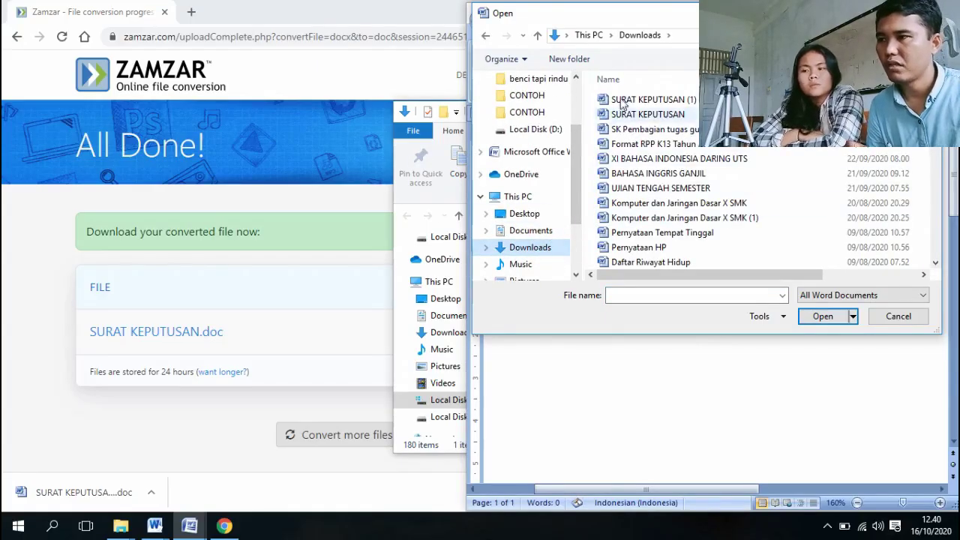
pyautogui.click(679, 99)
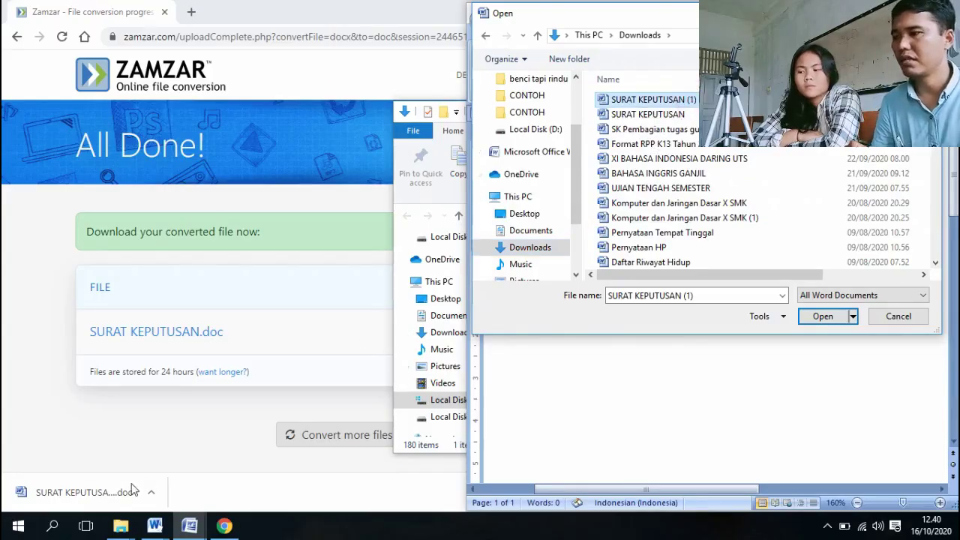
pyautogui.click(834, 317)
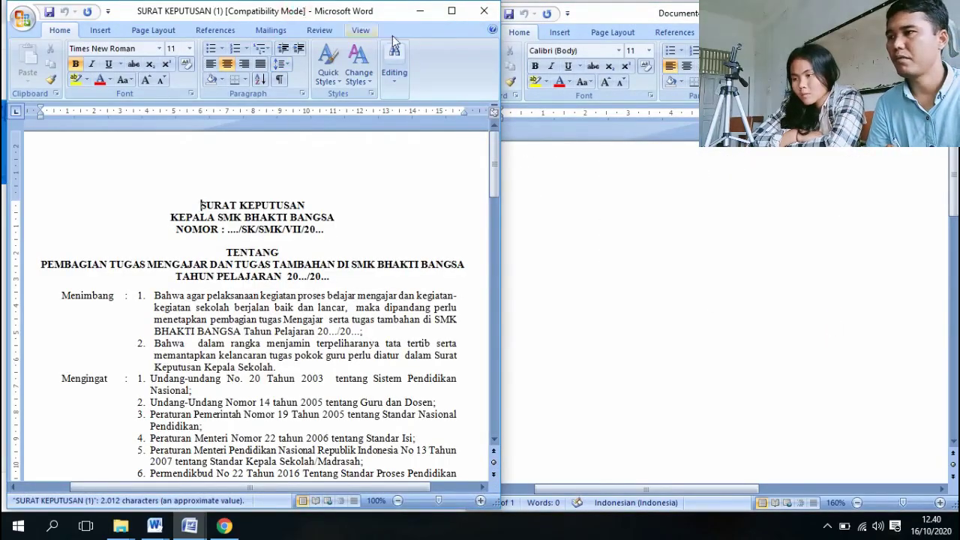
pyautogui.click(452, 11)
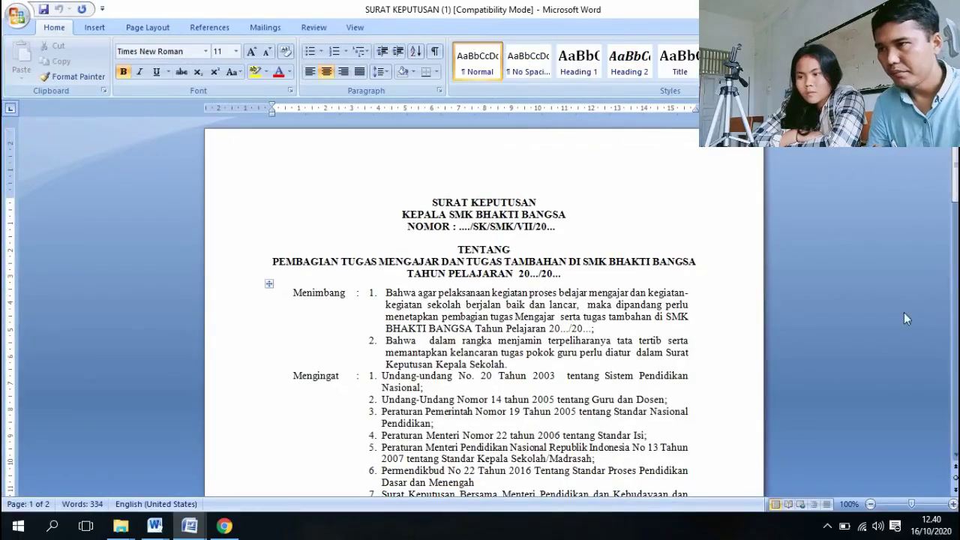
# Step: Enlarge the converted document to 150% and examine the word spacing in its heading, Menimbang and Mengingat sections
pyautogui.scroll(-5, 882, 350)
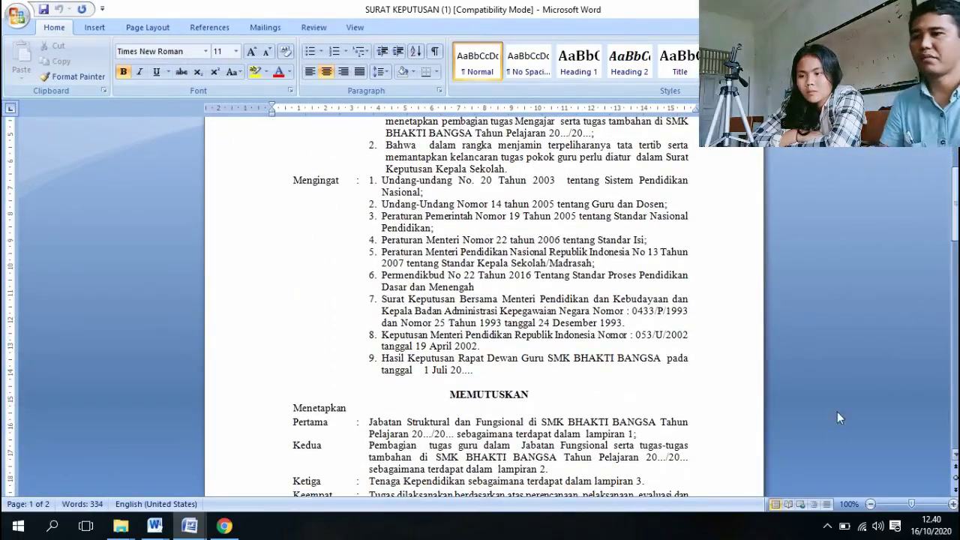
pyautogui.click(953, 504)
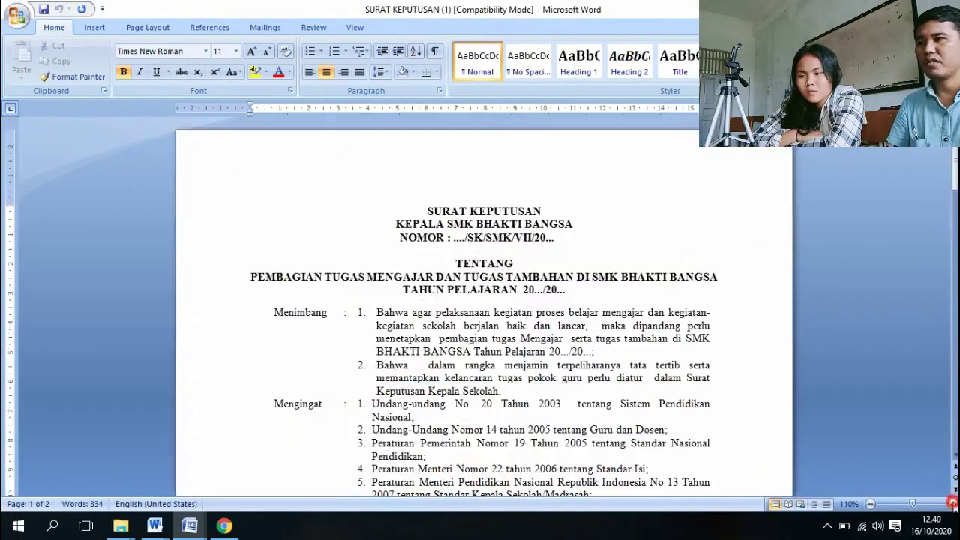
pyautogui.click(953, 504)
pyautogui.click(954, 504)
pyautogui.click(953, 504)
pyautogui.click(953, 504)
pyautogui.scroll(-5, 595, 468)
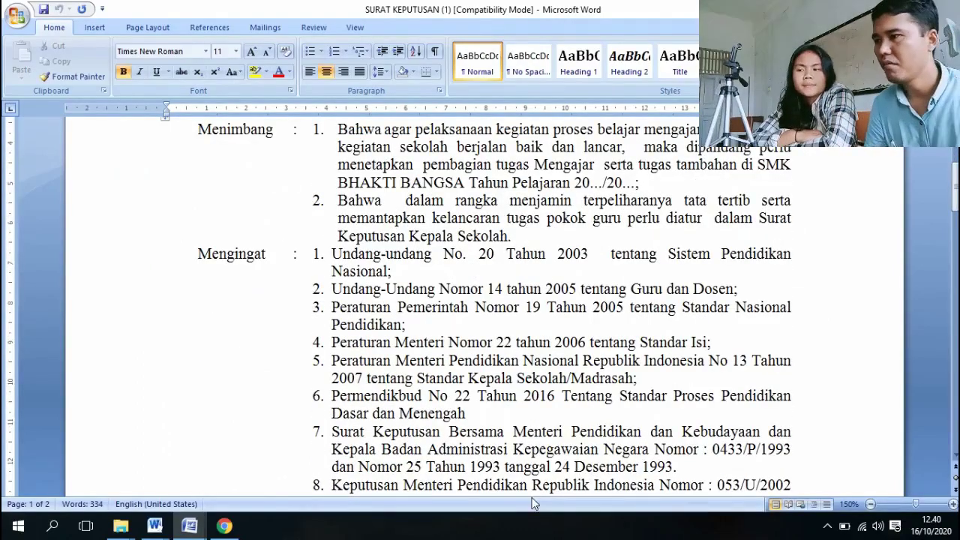
pyautogui.scroll(4, 544, 341)
pyautogui.scroll(-3, 518, 336)
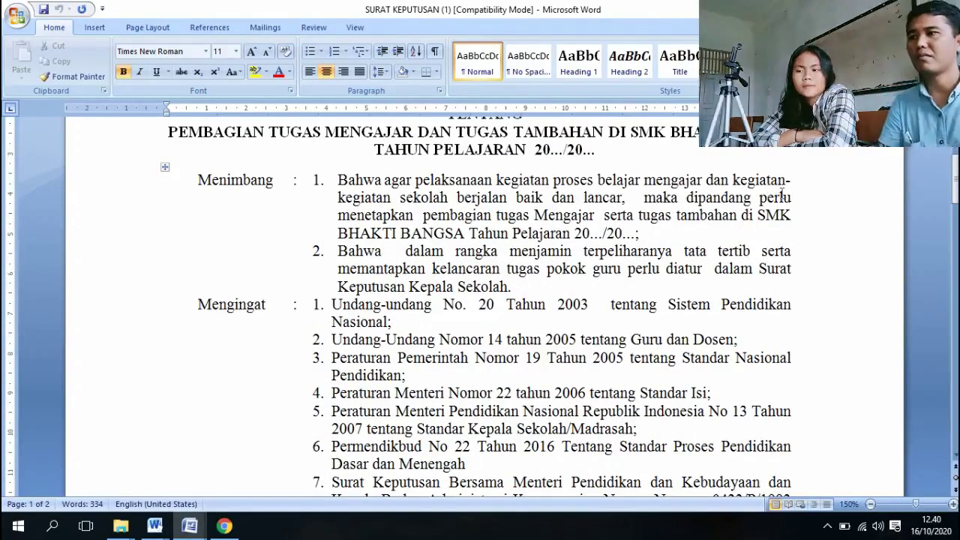
# Step: Examine the word spacing in the rest of the converted document, from the MEMUTUSKAN section to the signature block
pyautogui.scroll(-3, 735, 300)
pyautogui.scroll(-3, 739, 306)
pyautogui.scroll(-3, 756, 357)
pyautogui.scroll(3, 611, 296)
pyautogui.scroll(-5, 598, 334)
pyautogui.scroll(-9, 600, 345)
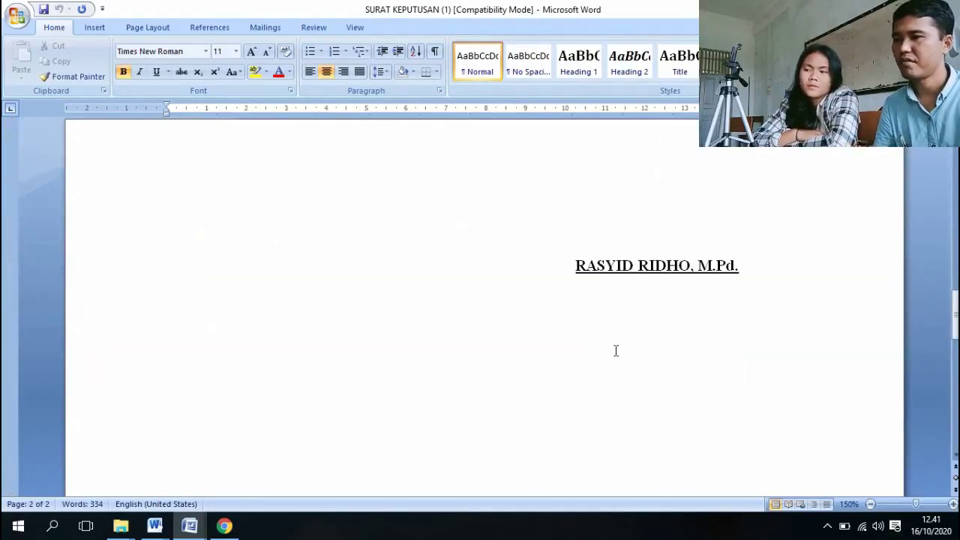
pyautogui.scroll(6, 625, 356)
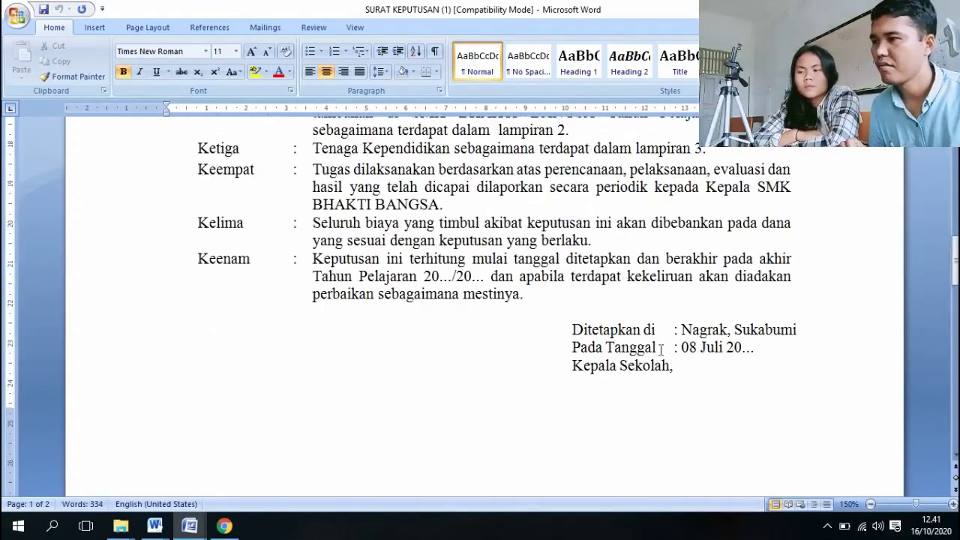
pyautogui.scroll(-1, 660, 351)
pyautogui.scroll(7, 656, 338)
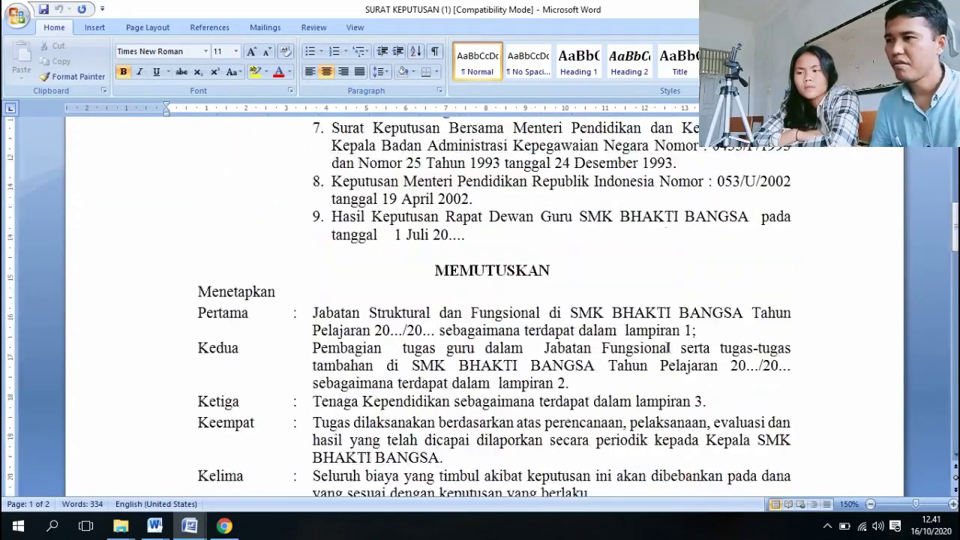